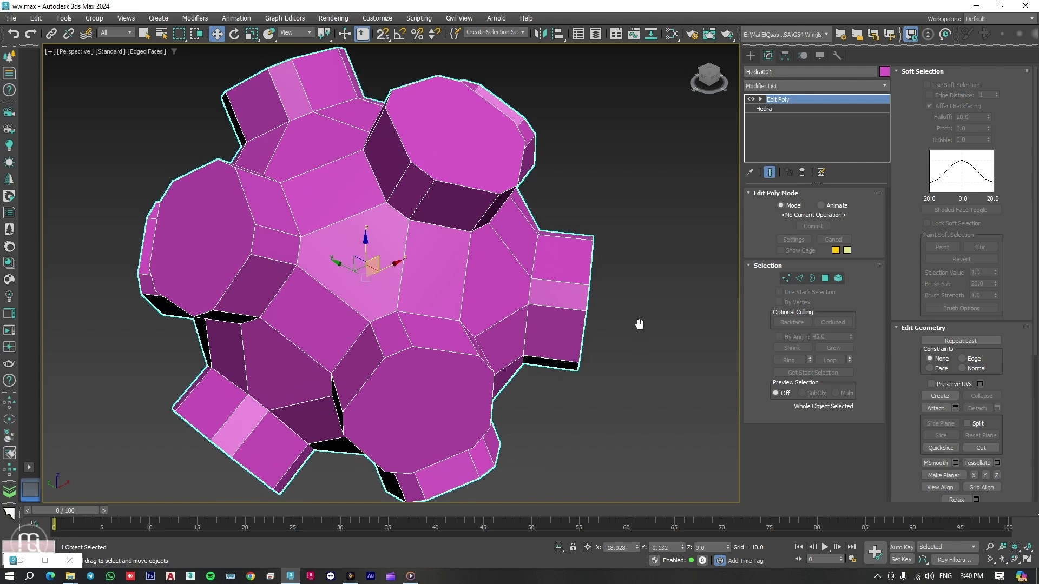
- Apply MeshSmooth to the pink Hedra and zoom in on the rounded NURMS blob
middle_drag(639, 323, 640, 325)
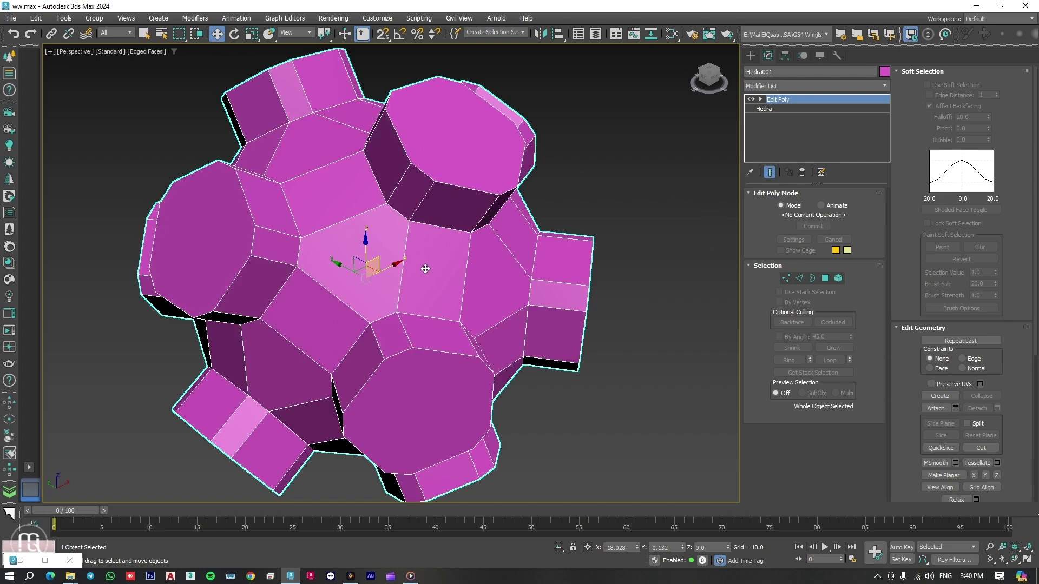
click(885, 86)
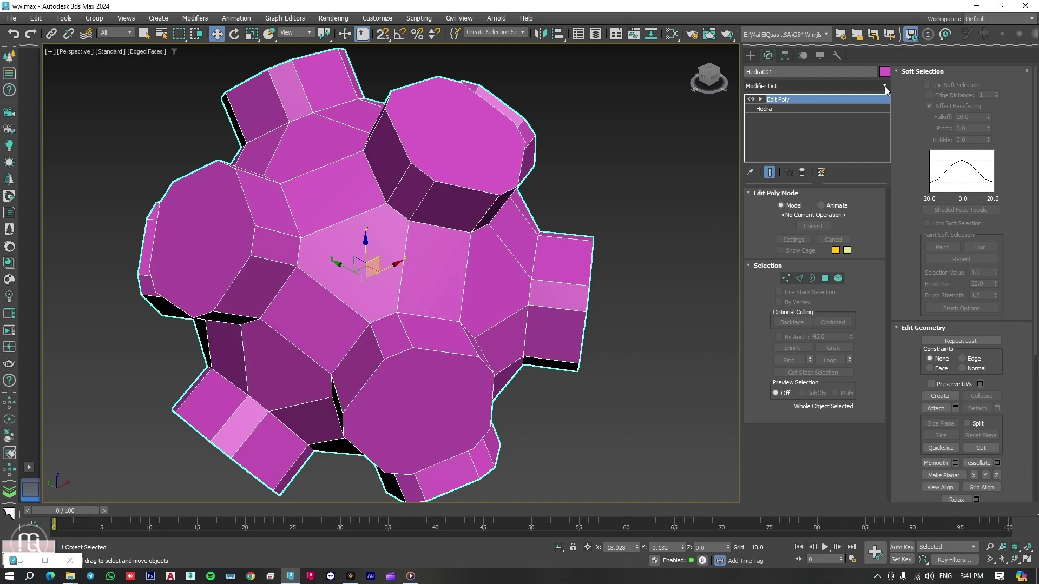
text(m)
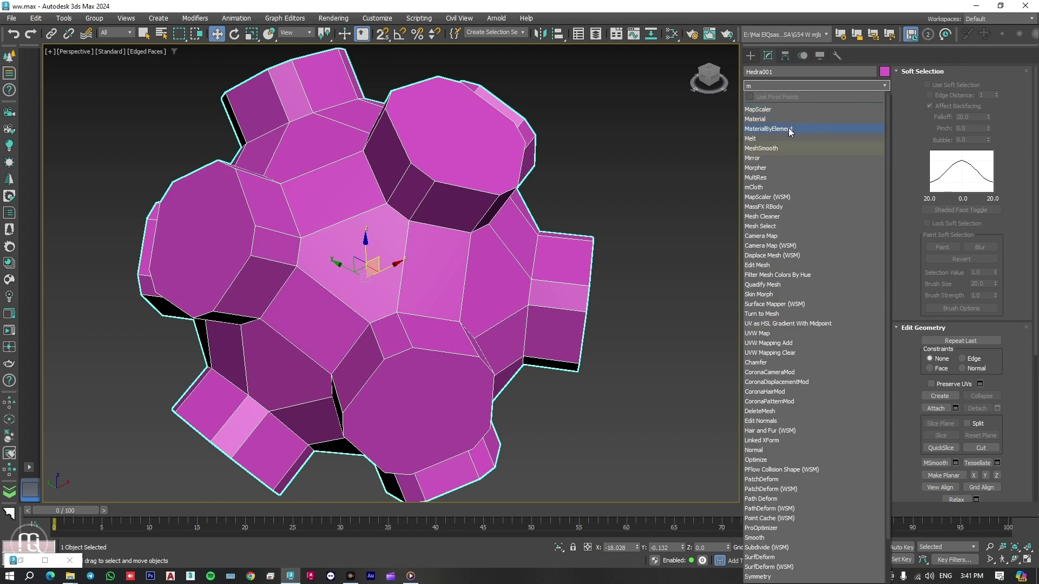
click(768, 147)
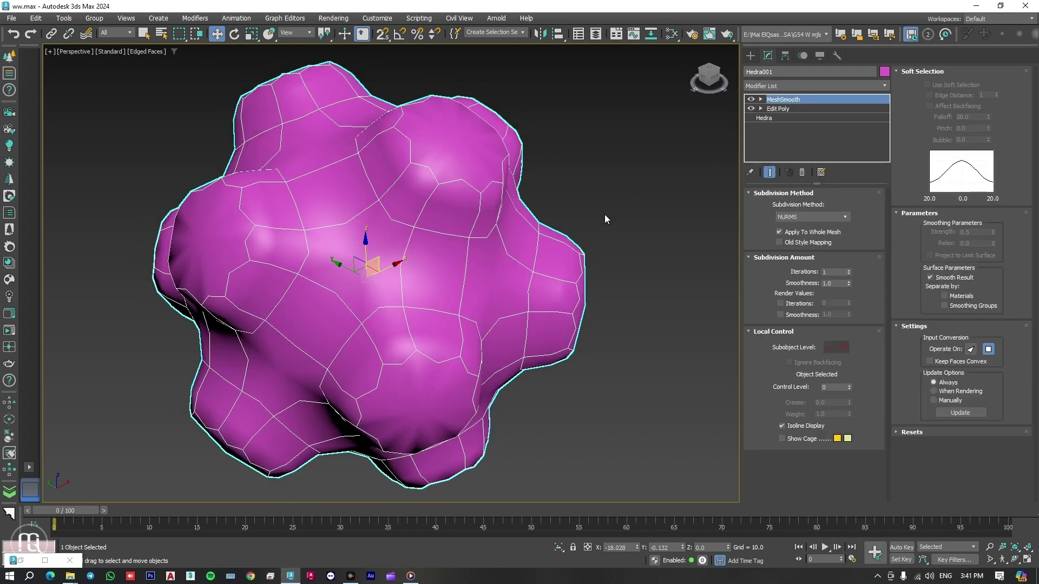
mouse_move(605, 216)
alt+middle_down()
mouse_move(624, 216)
mouse_move(596, 217)
mouse_move(608, 232)
alt+middle_up()
scroll(491, 232, up, 3)
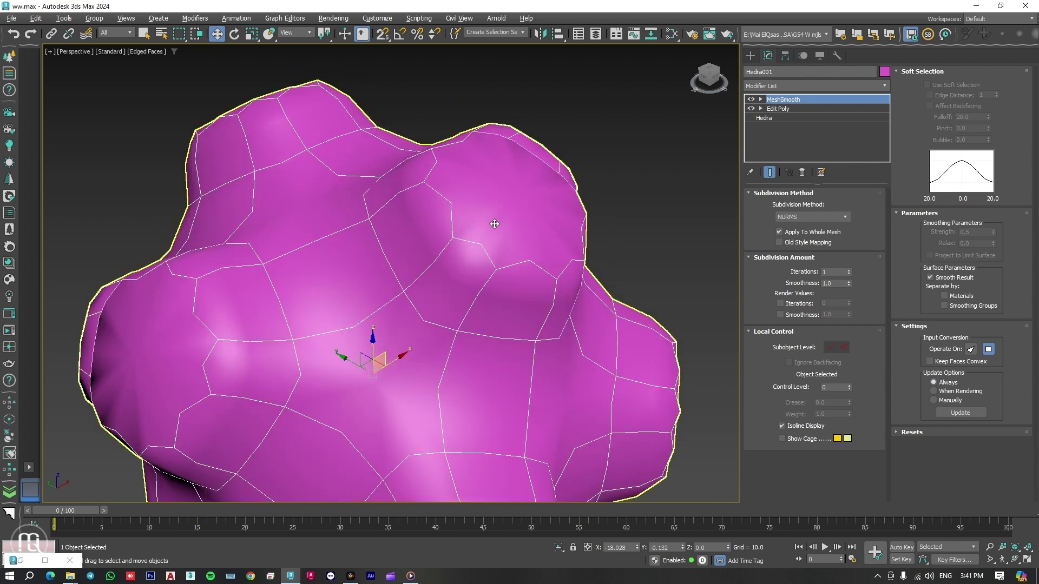
scroll(498, 222, up, 1)
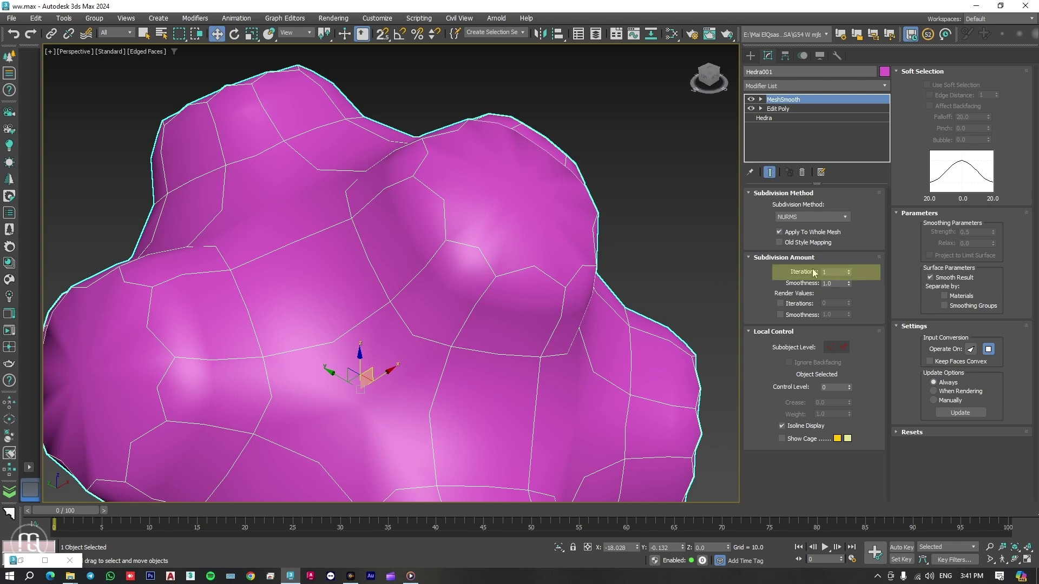
- Raise MeshSmooth iterations to 4 and turn off Isoline Display to show the full wireframe
click(849, 270)
click(849, 270)
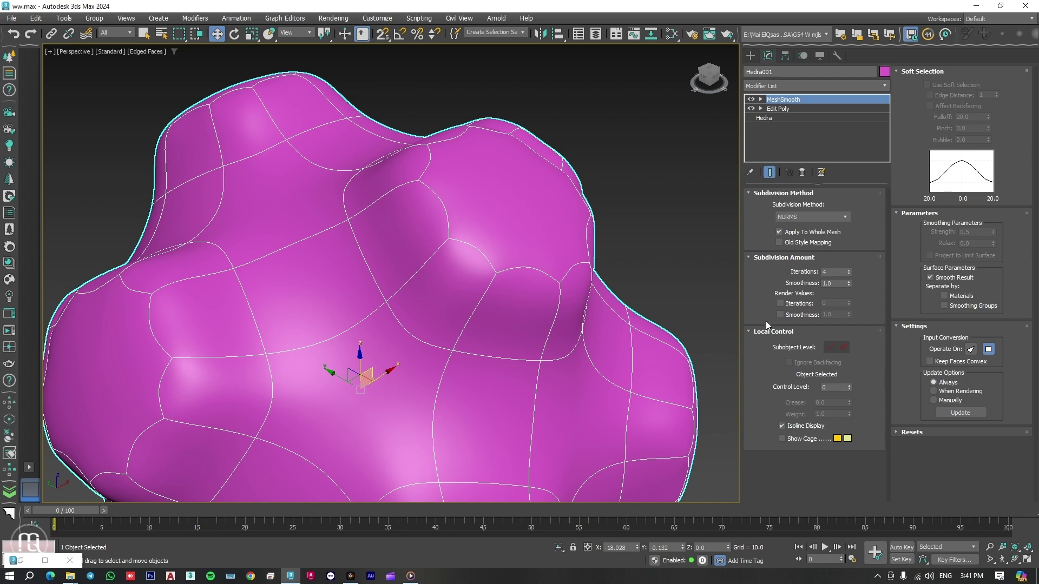
click(781, 427)
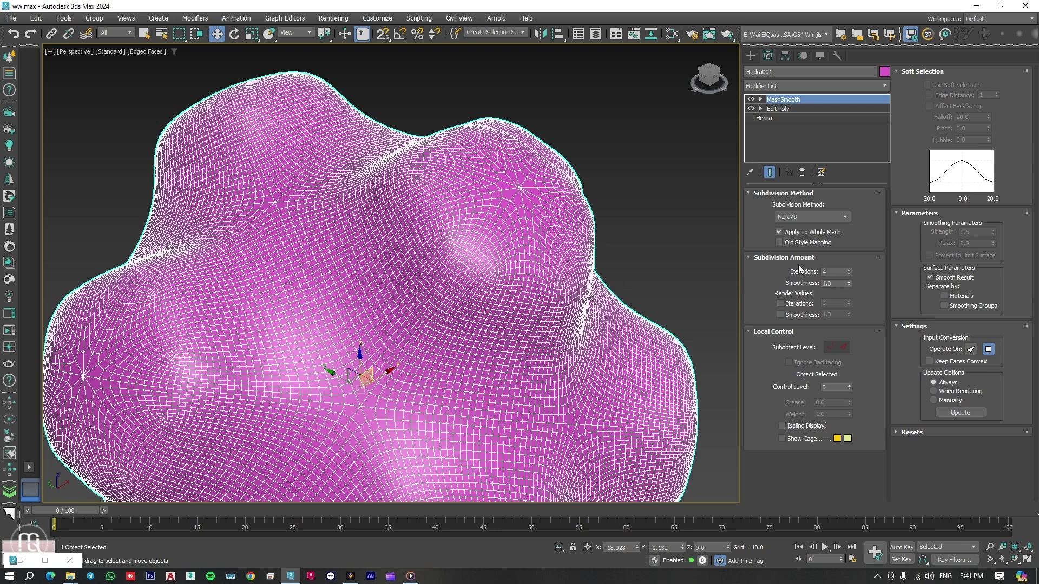
- Reset iterations to 1, try smoothness 0.5, then restore smoothness to 1.0
double_click(842, 273)
text(1)
key(Return)
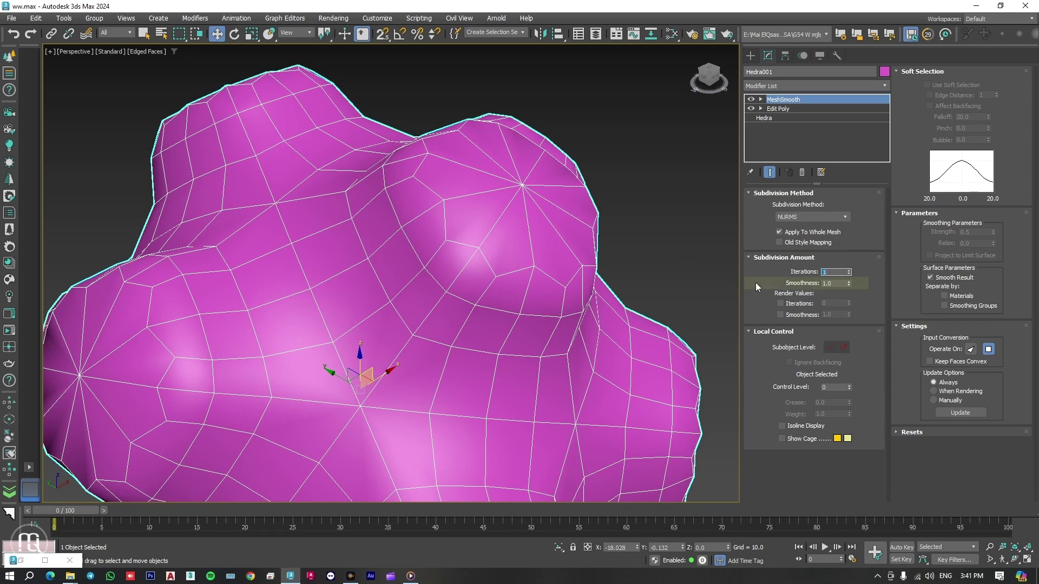
double_click(818, 283)
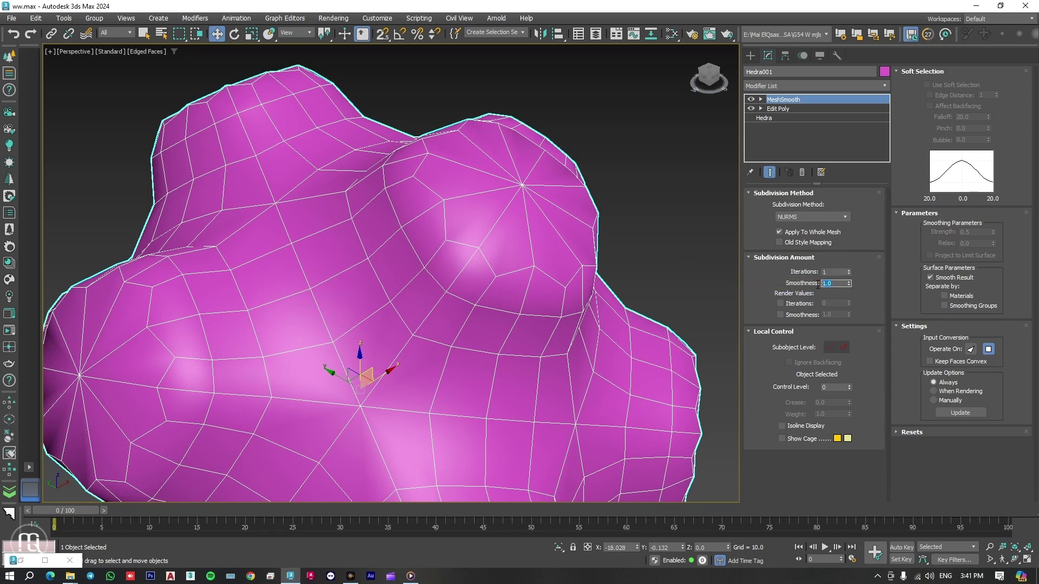
text(0)
text(1)
key(Return)
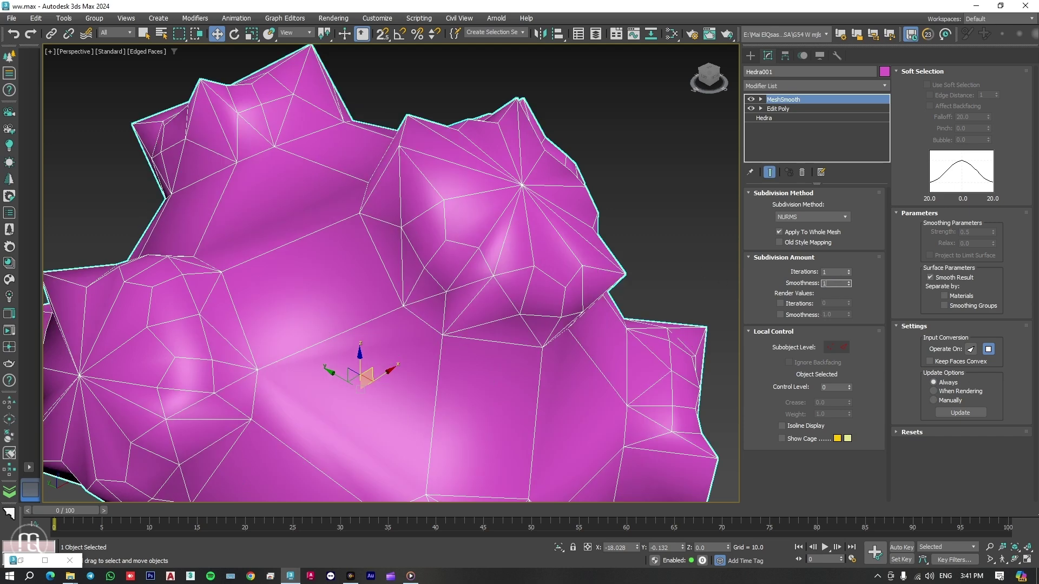
key(Return)
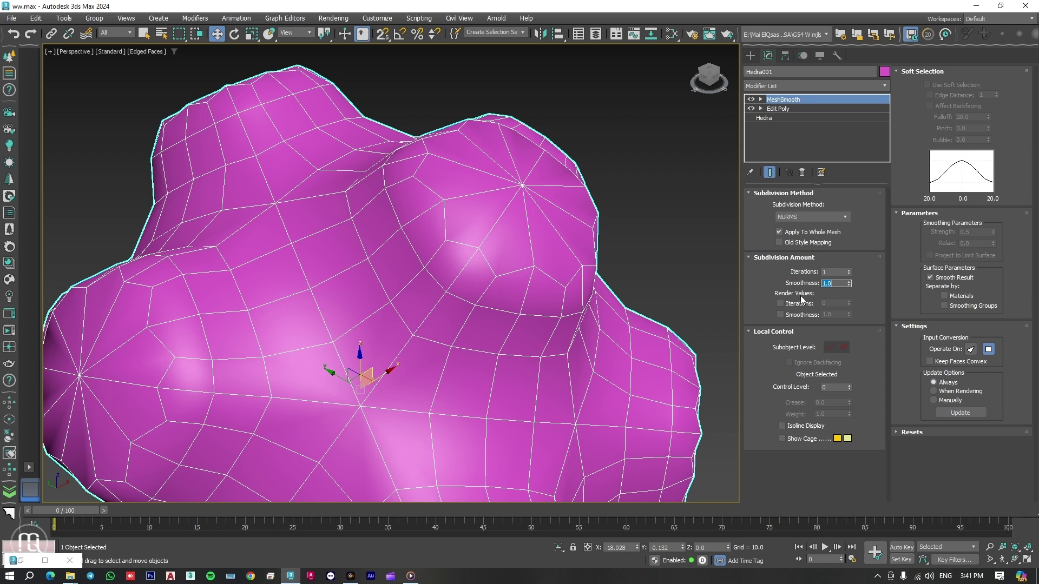
click(822, 272)
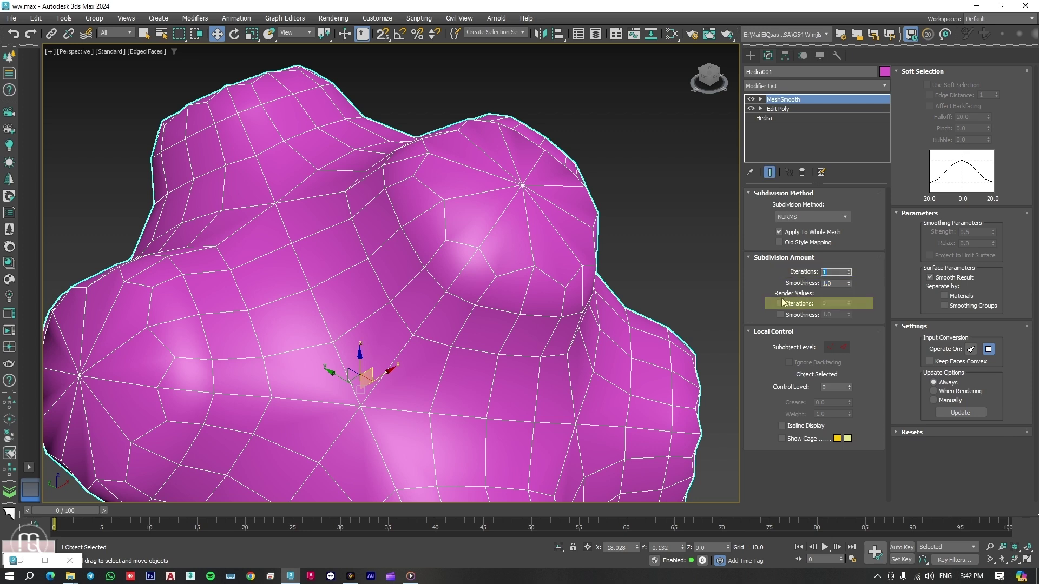
click(781, 303)
text(3)
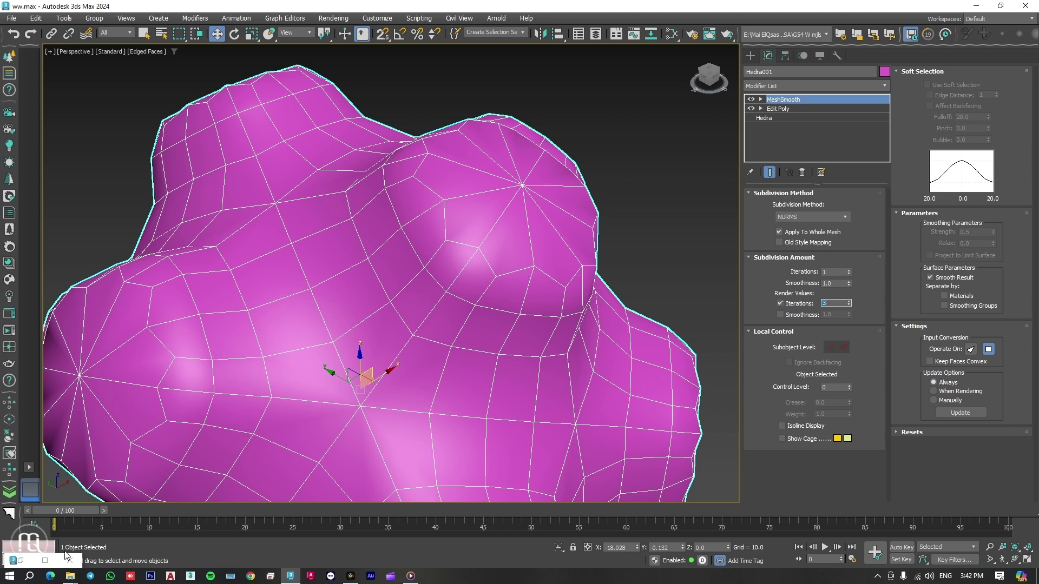
click(20, 560)
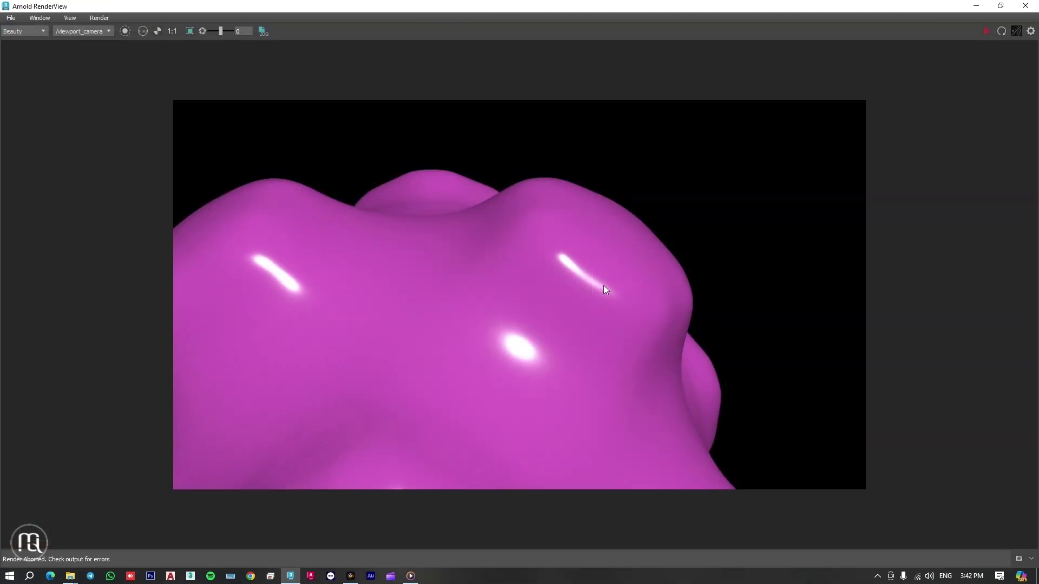
click(1000, 6)
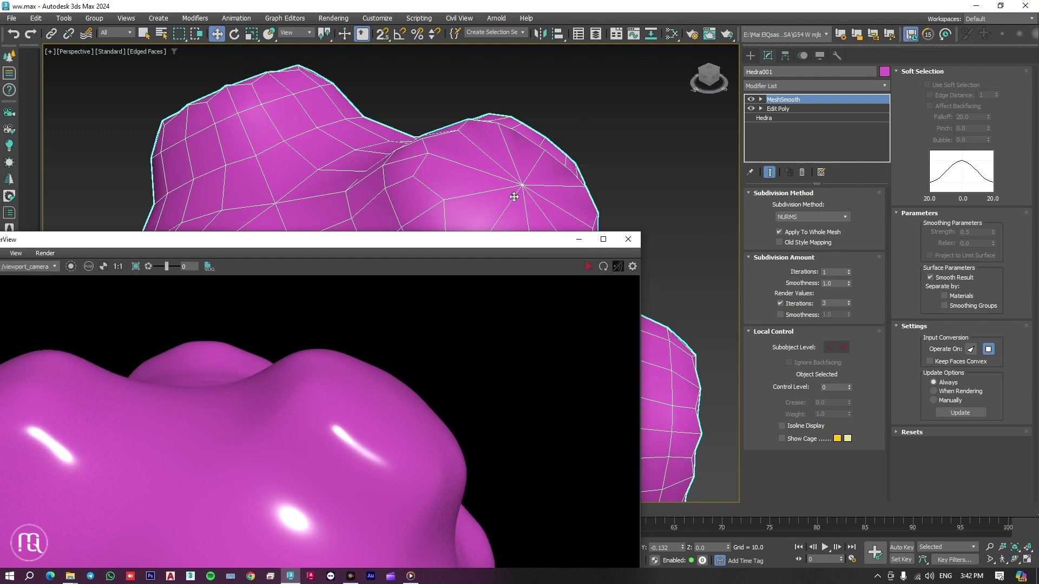
click(632, 244)
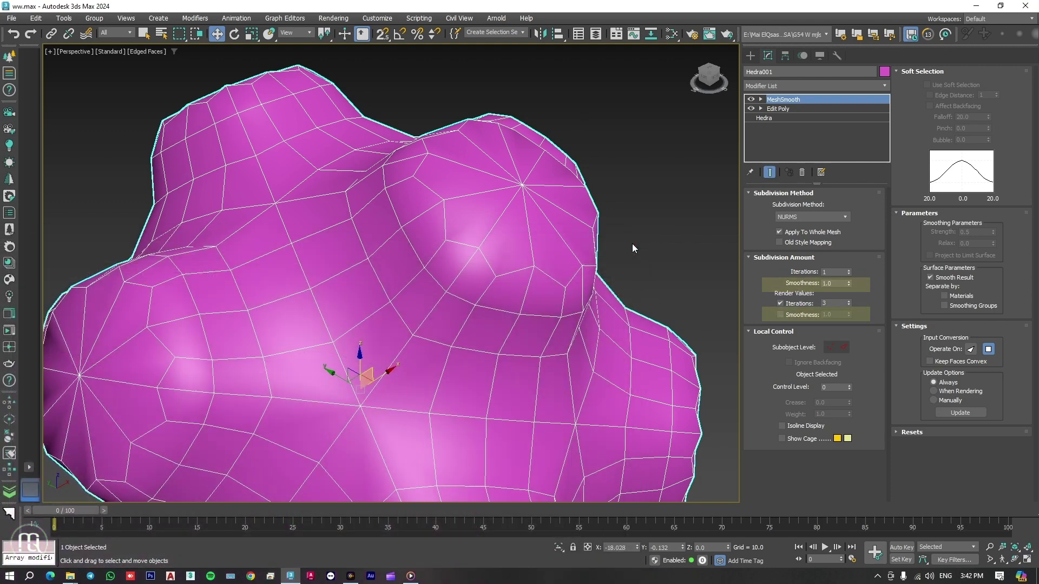
click(821, 286)
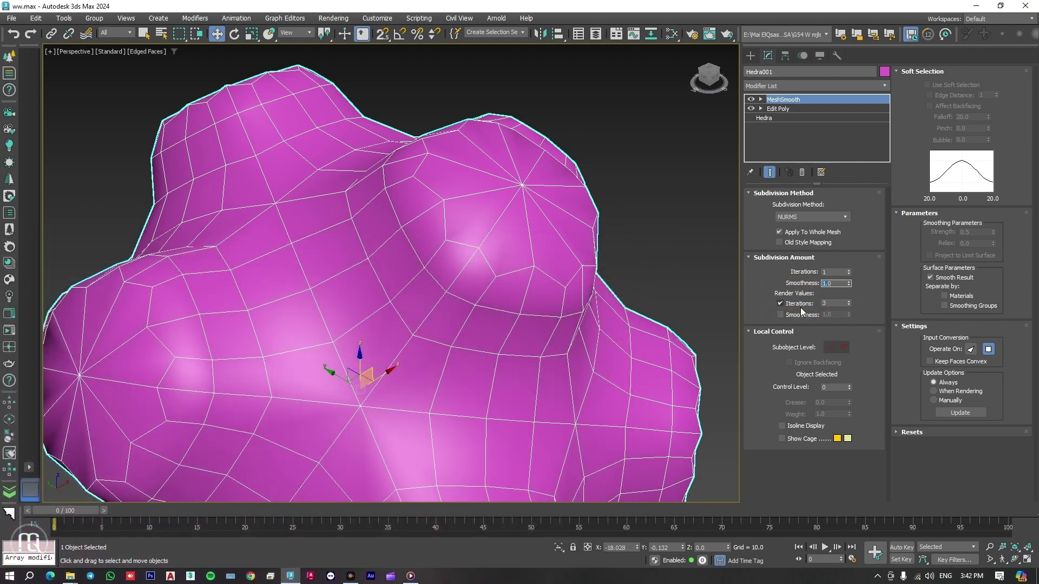
click(781, 315)
click(781, 305)
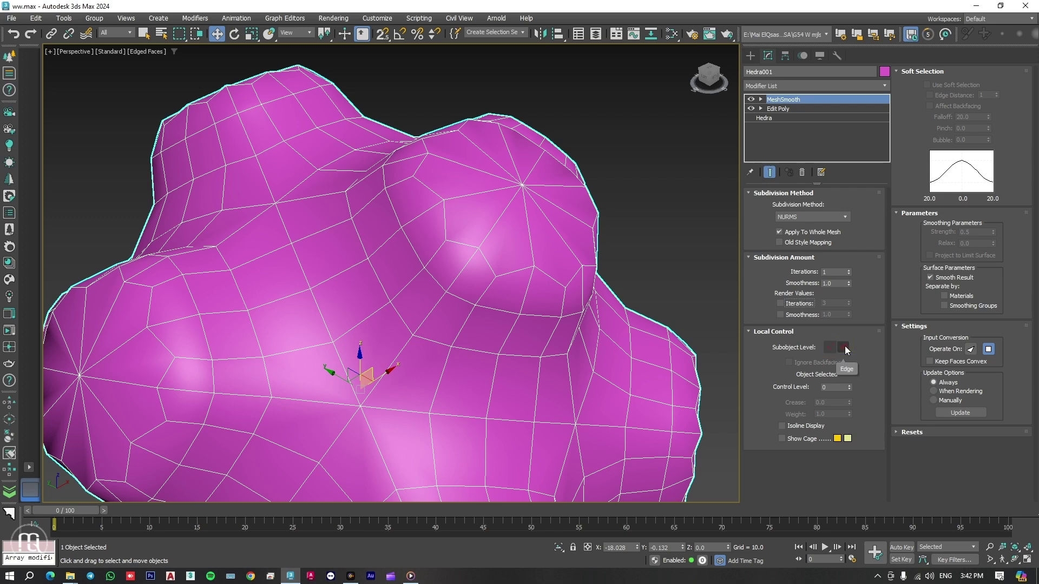
- Enter MeshSmooth vertex level and select the blob's centre vertices from the Top view
click(830, 347)
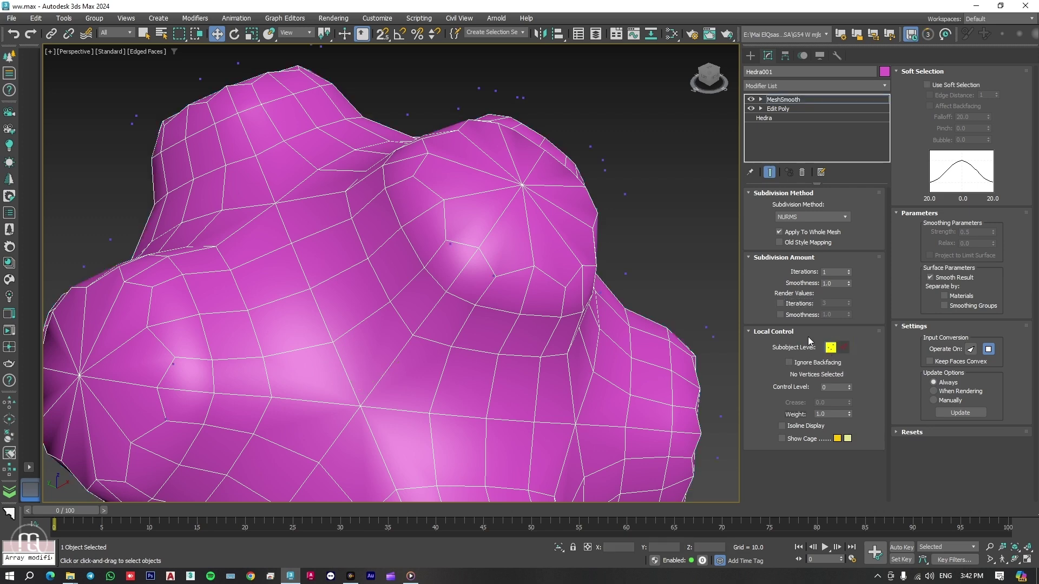
scroll(512, 183, down, 3)
mouse_move(495, 211)
alt+middle_down()
mouse_move(493, 241)
mouse_move(515, 258)
alt+middle_up()
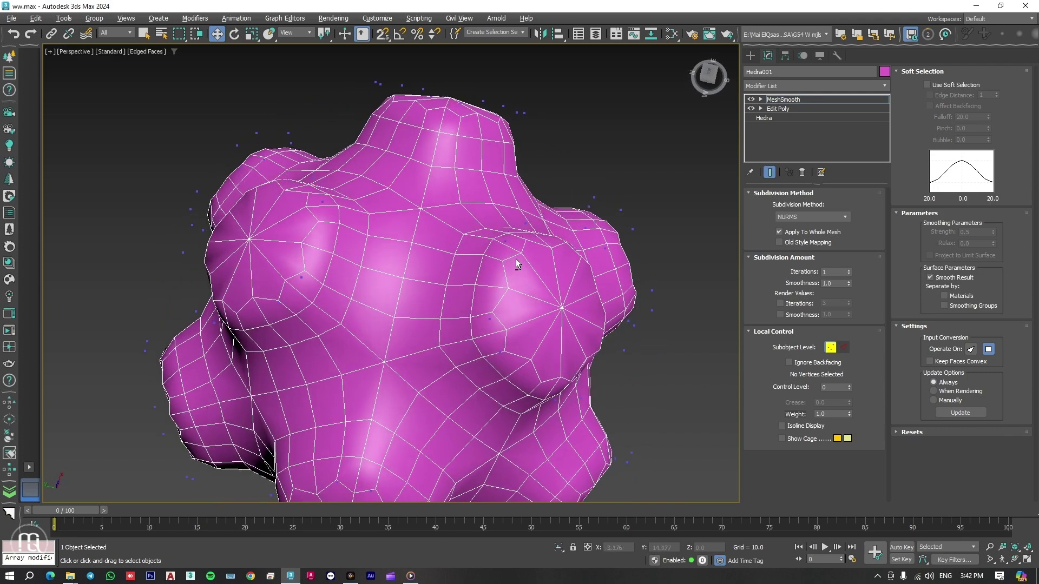
key(t)
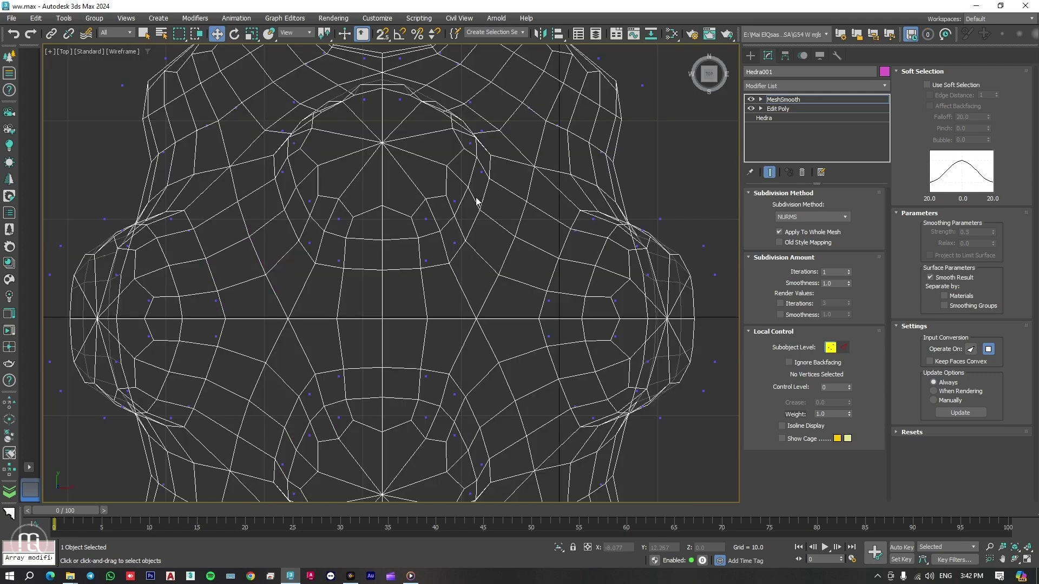
drag(271, 434, 270, 438)
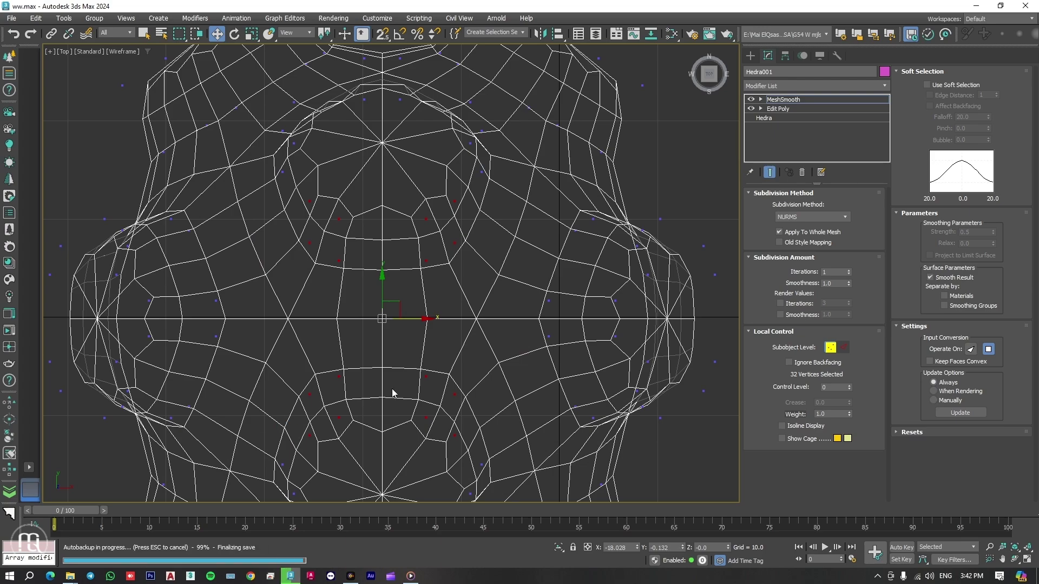
key(p)
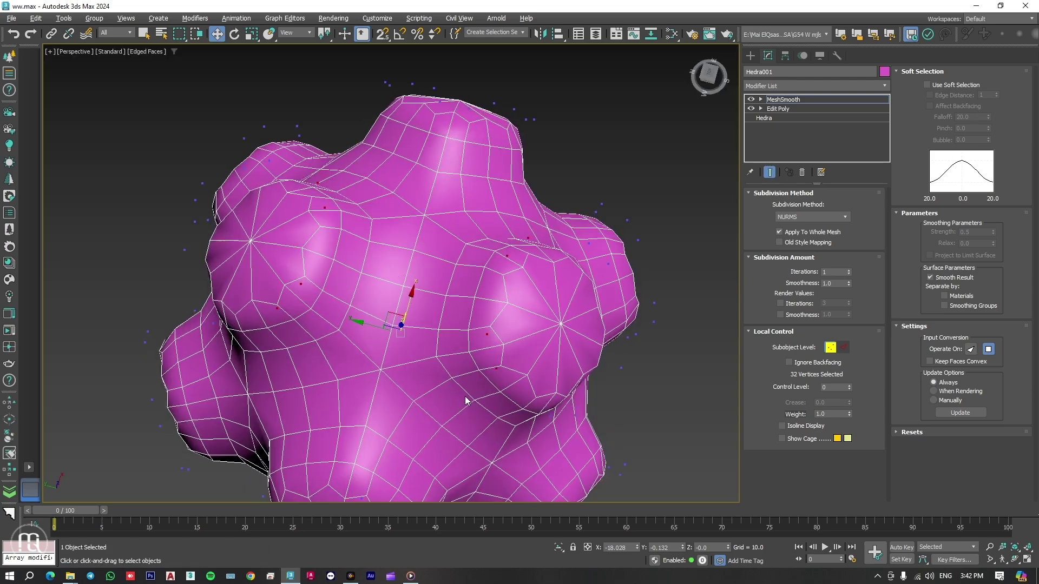
mouse_move(428, 389)
alt+middle_down()
mouse_move(464, 401)
mouse_move(478, 394)
mouse_move(433, 351)
mouse_move(477, 347)
mouse_move(464, 364)
mouse_move(484, 383)
mouse_move(485, 248)
mouse_move(505, 229)
mouse_move(479, 339)
mouse_move(492, 381)
alt+middle_up()
scroll(431, 271, down, 4)
- Enable Ignore Backfacing and reselect only the front-facing centre vertices in Top view
click(789, 362)
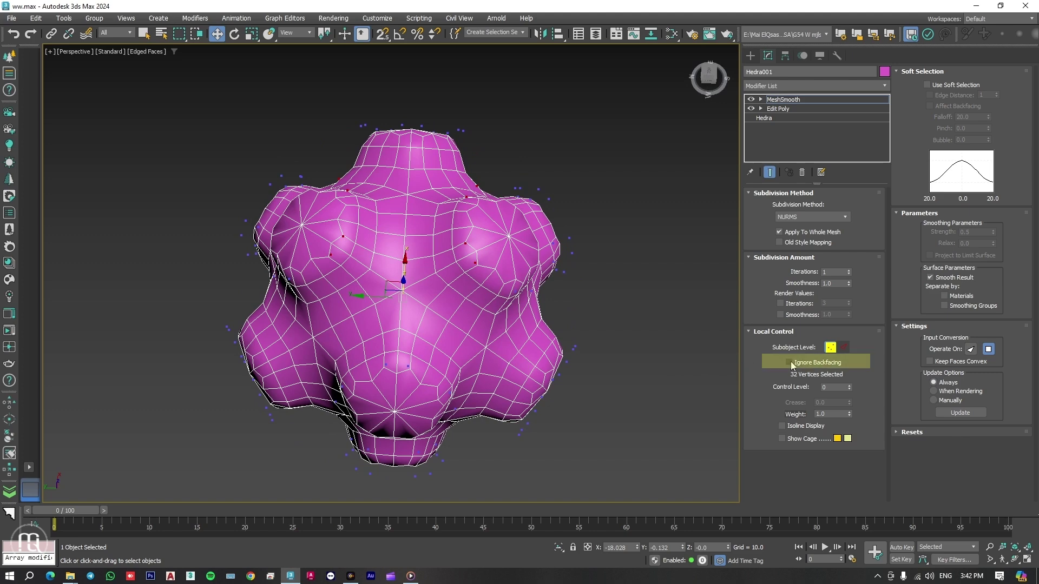
middle_drag(665, 337, 671, 339)
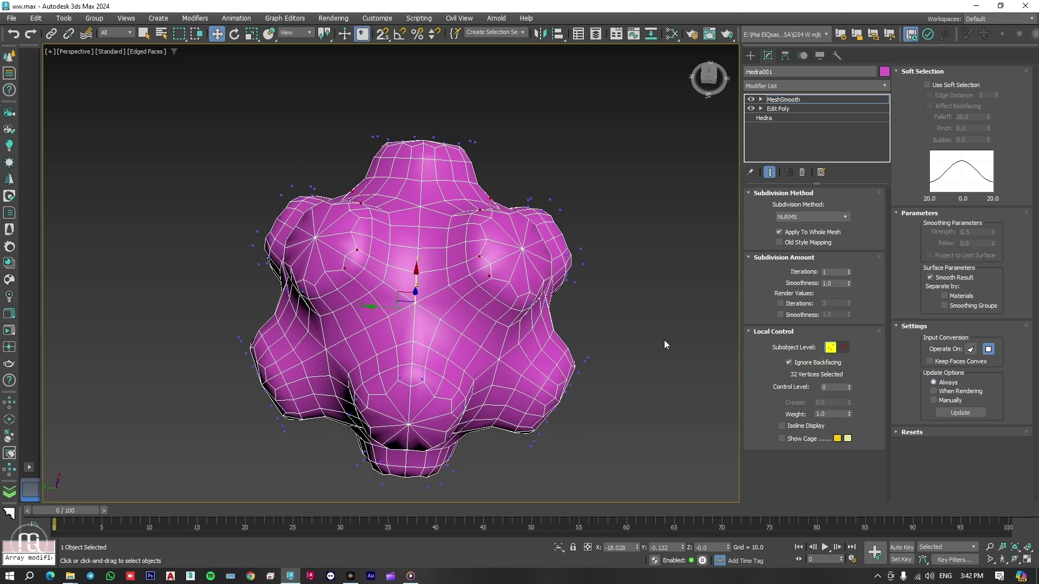
key(t)
key(F3)
click(472, 230)
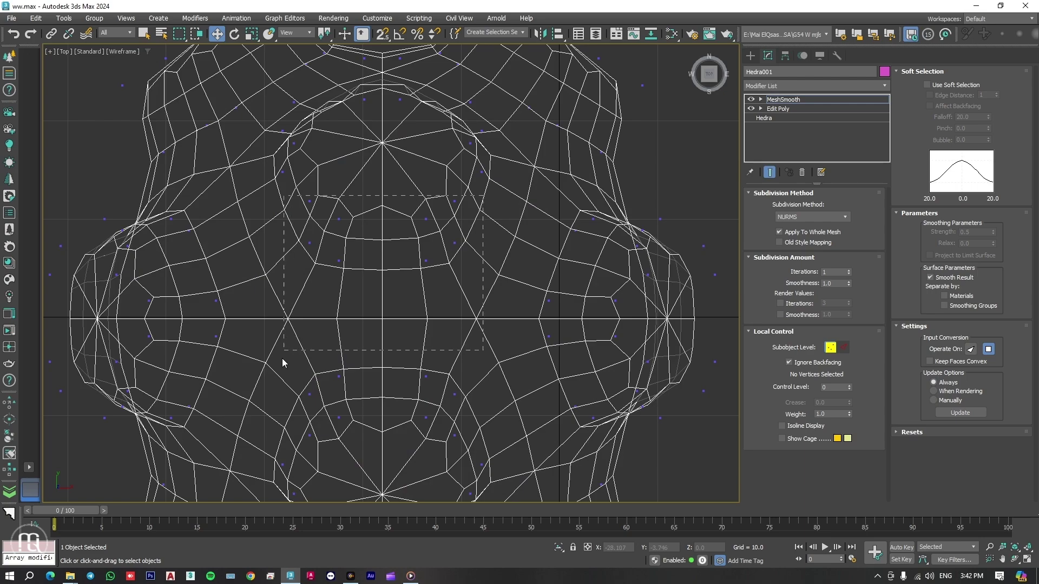
drag(483, 196, 265, 459)
key(p)
key(F3)
- Move the 16 selected control vertices along Z to reshape the blob's top
scroll(449, 343, down, 2)
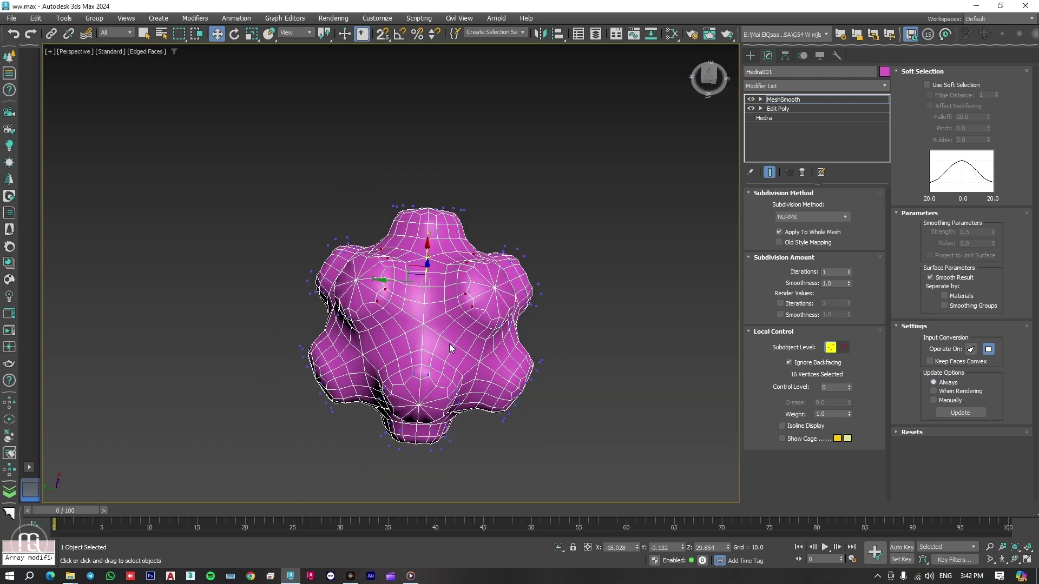
mouse_move(449, 343)
alt+middle_down()
mouse_move(424, 353)
mouse_move(441, 168)
mouse_move(426, 299)
mouse_move(454, 328)
alt+middle_up()
scroll(403, 222, up, 2)
scroll(402, 222, up, 2)
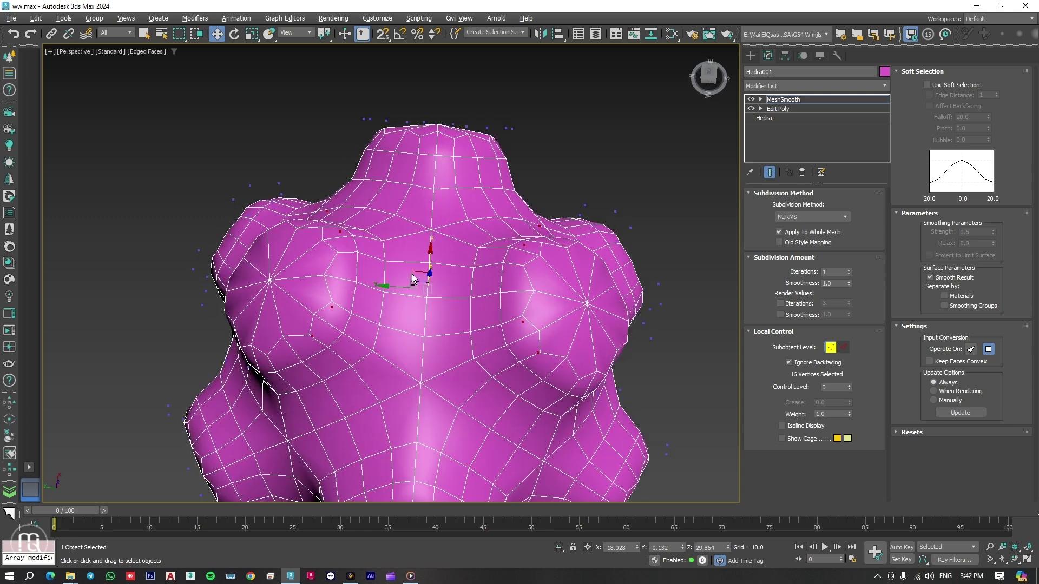
scroll(403, 222, up, 2)
drag(428, 254, 427, 265)
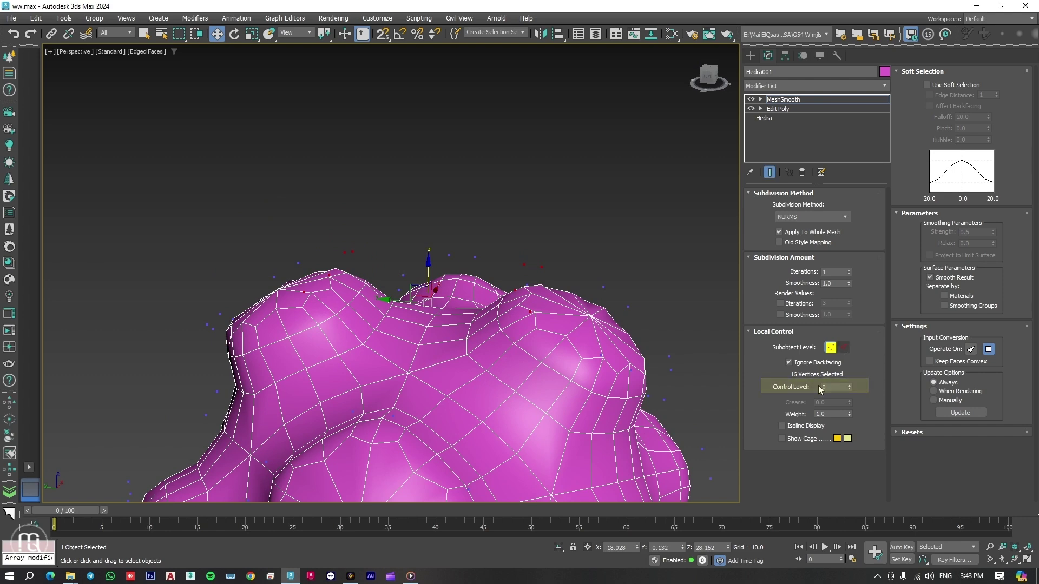
- Step MeshSmooth iterations and local control level up through 2 to 3
click(849, 385)
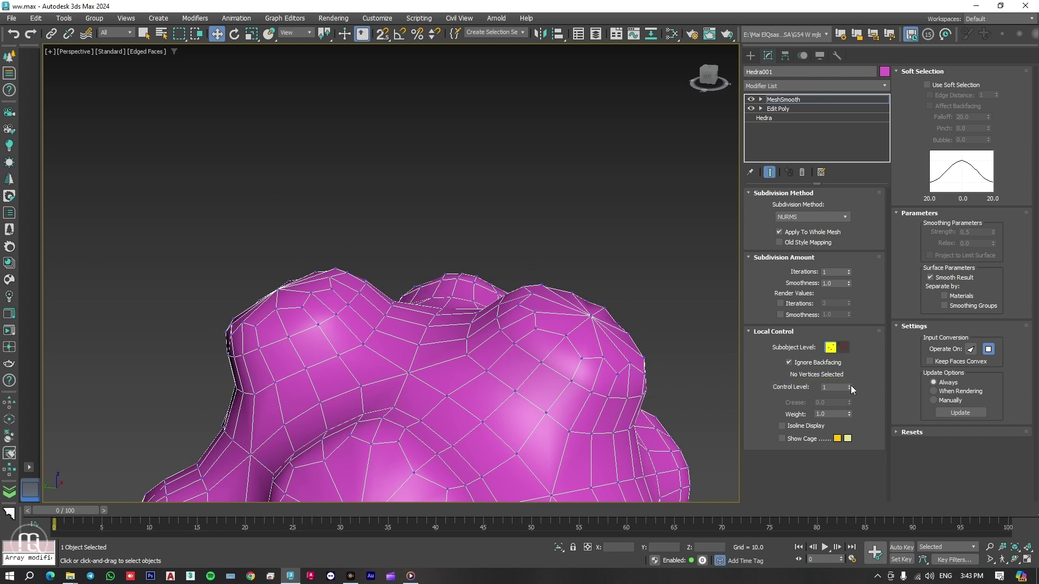
mouse_move(556, 386)
middle_down()
mouse_move(580, 285)
mouse_move(563, 356)
middle_up()
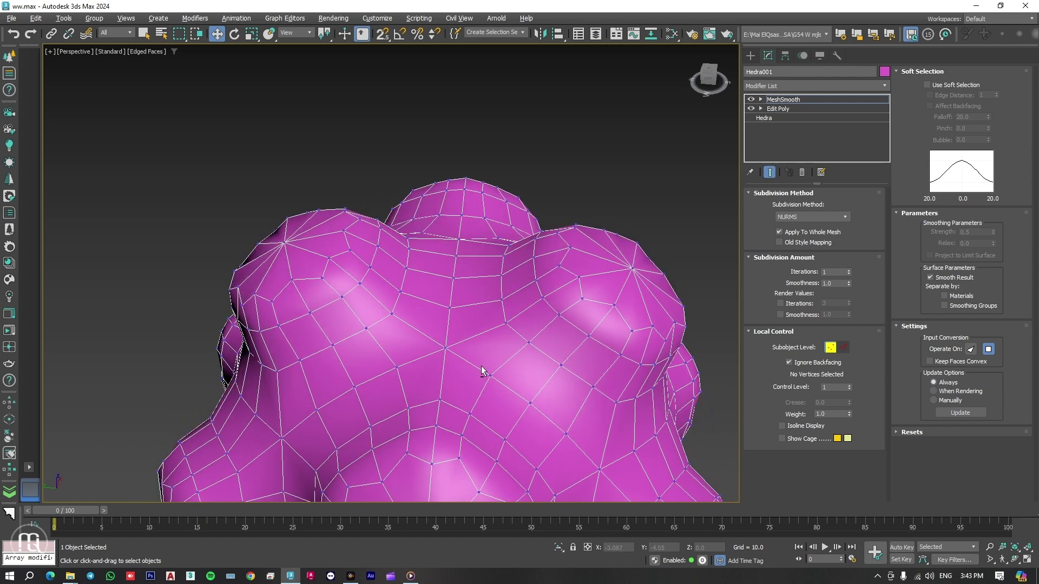
alt+middle_drag(481, 366, 430, 248)
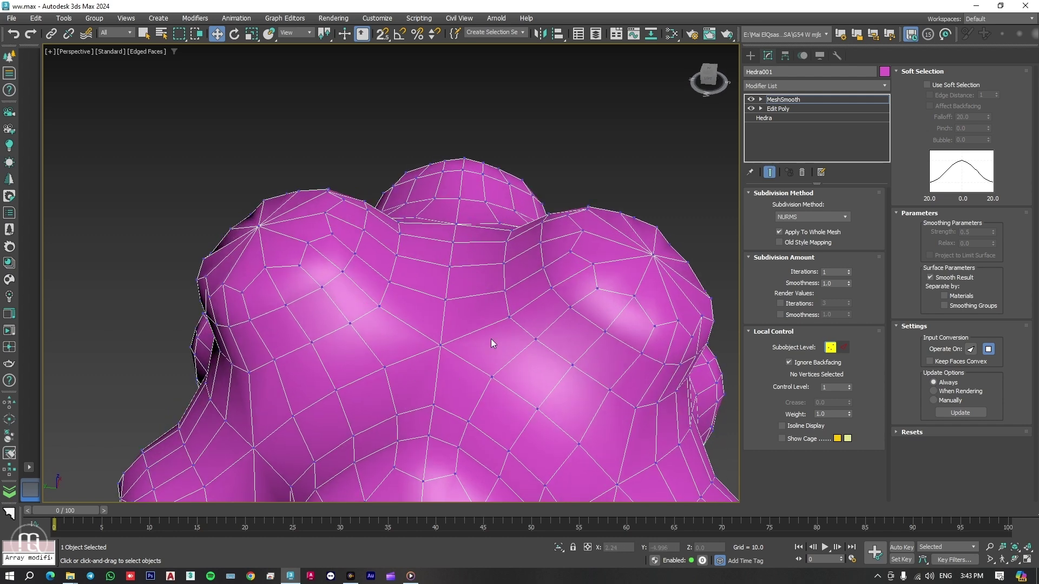
click(849, 270)
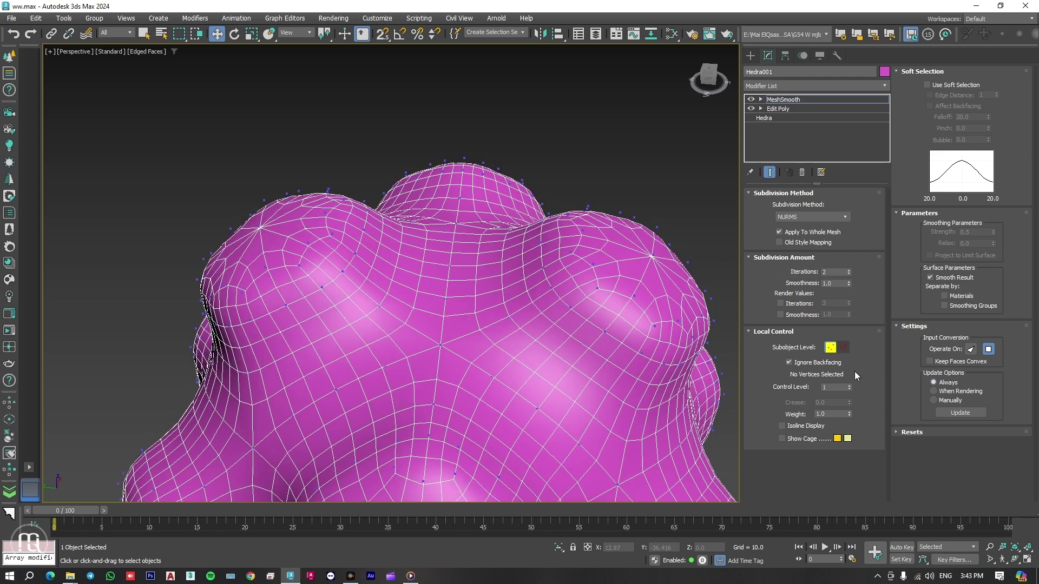
click(849, 385)
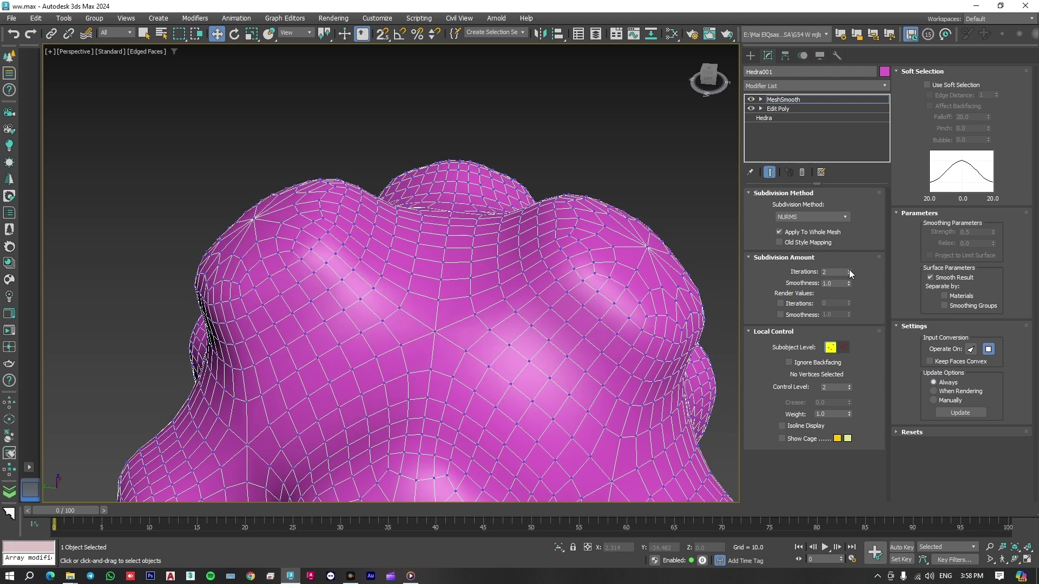
click(849, 270)
click(849, 386)
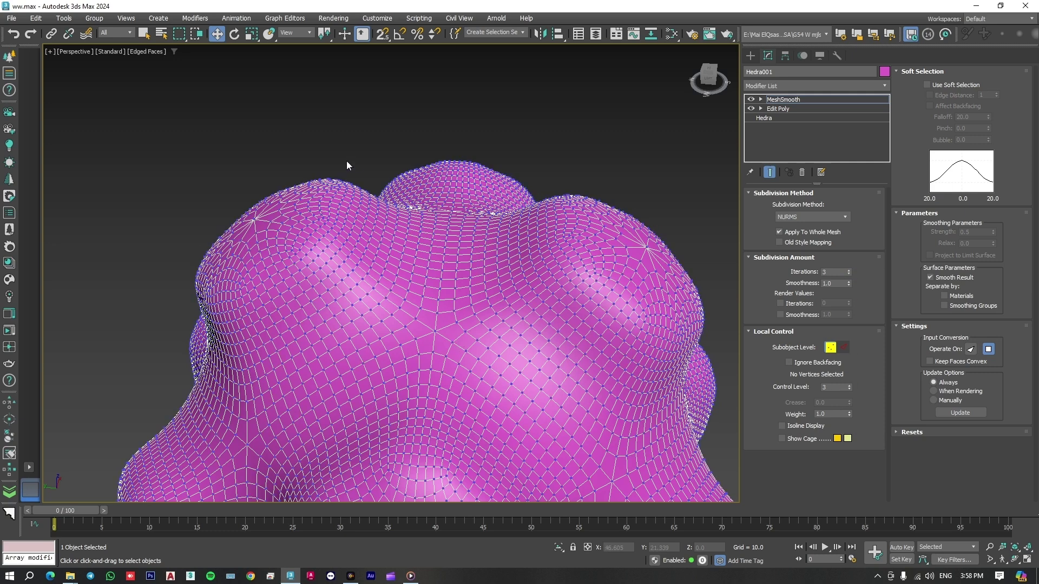
- Drop to control level 2 and lower the weight of a centre control vertex
drag(271, 232, 249, 254)
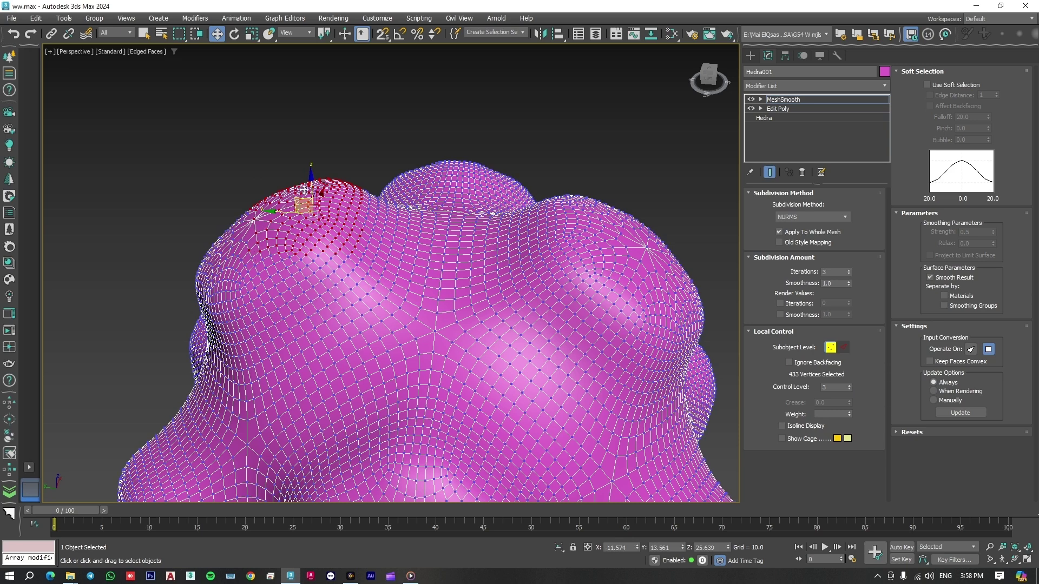
drag(311, 184, 312, 171)
click(434, 332)
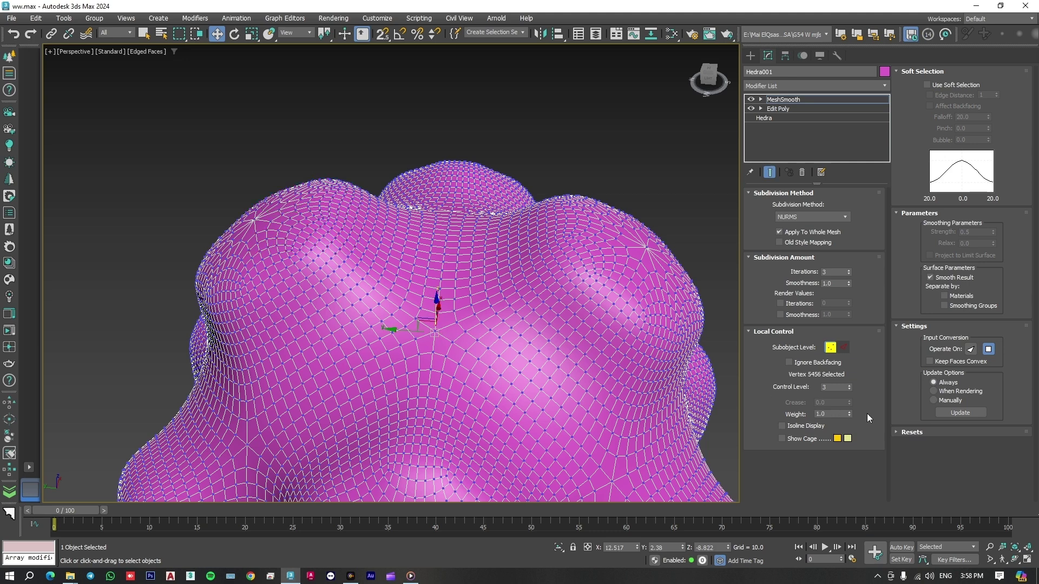
click(849, 389)
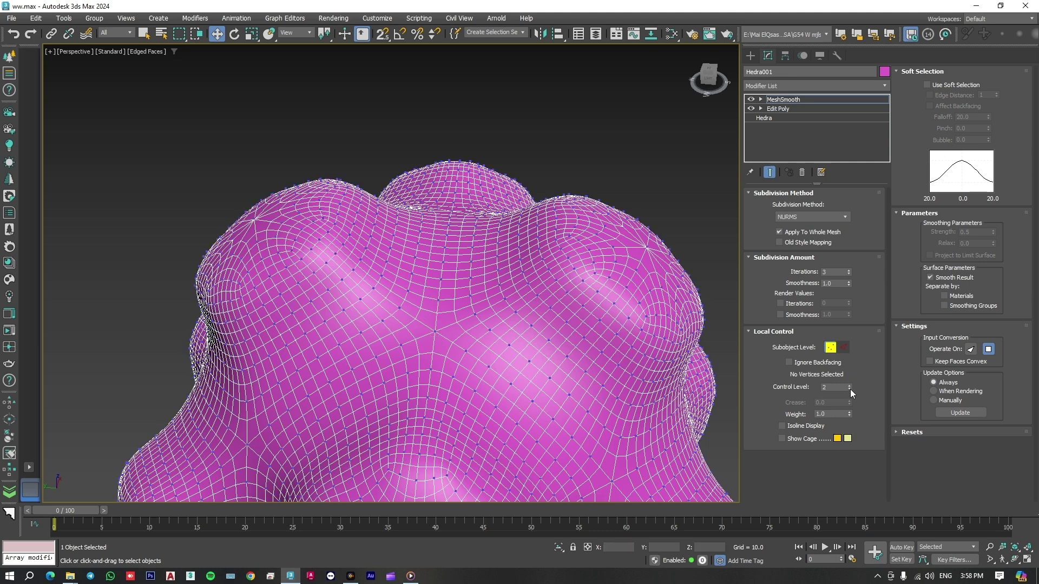
click(436, 331)
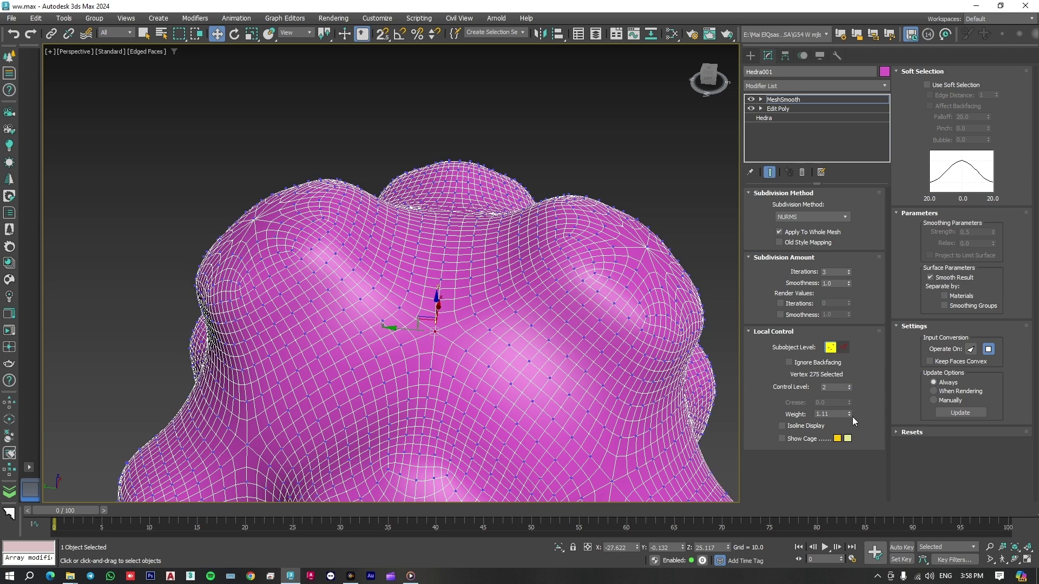
mouse_move(850, 415)
mouse_down()
mouse_move(854, 455)
mouse_move(854, 413)
mouse_up()
- Raise a lower-right vertex's weight to about 2.2 and reweight a right-bump vertex above 1
click(588, 411)
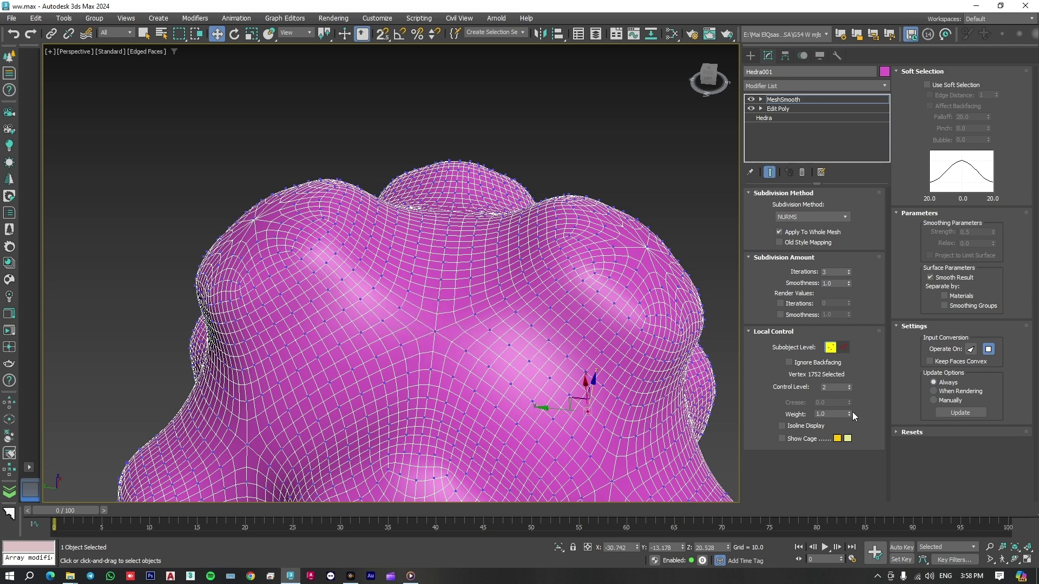
drag(849, 414, 848, 304)
click(648, 245)
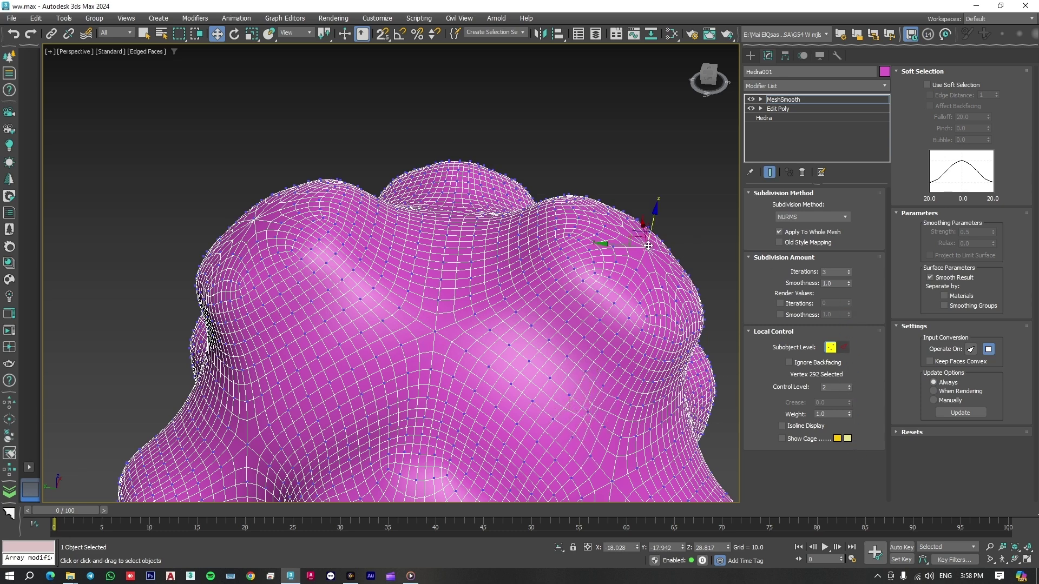
drag(849, 414, 856, 483)
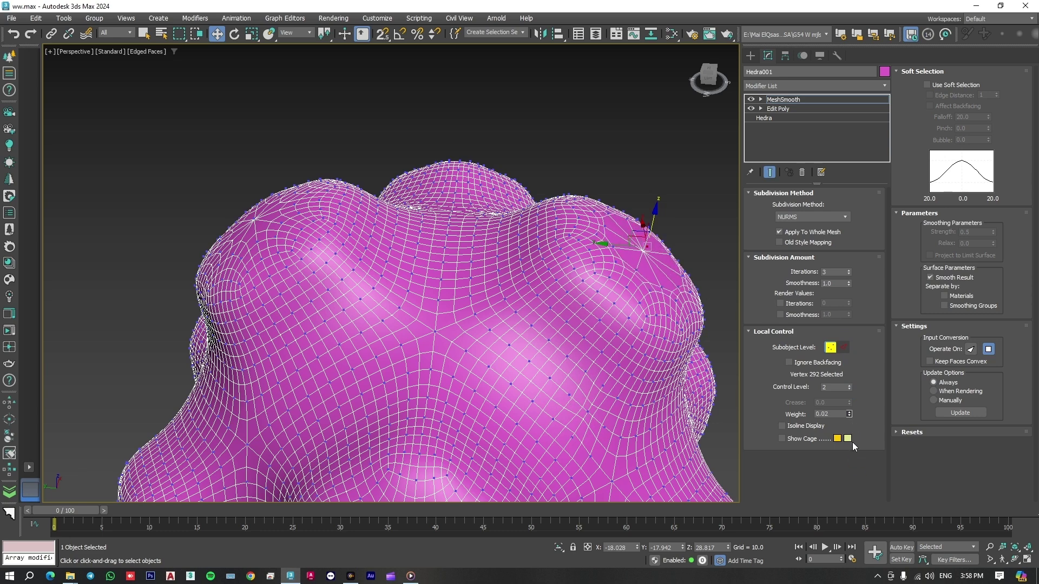
drag(853, 443, 859, 349)
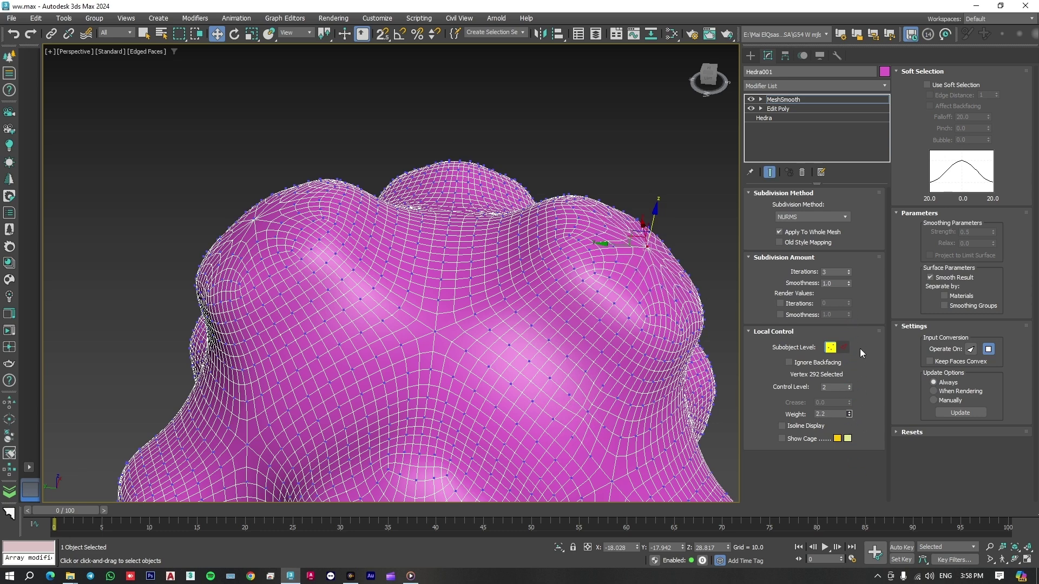
- Deselect all vertices and turn on Show Cage over the blob
click(614, 154)
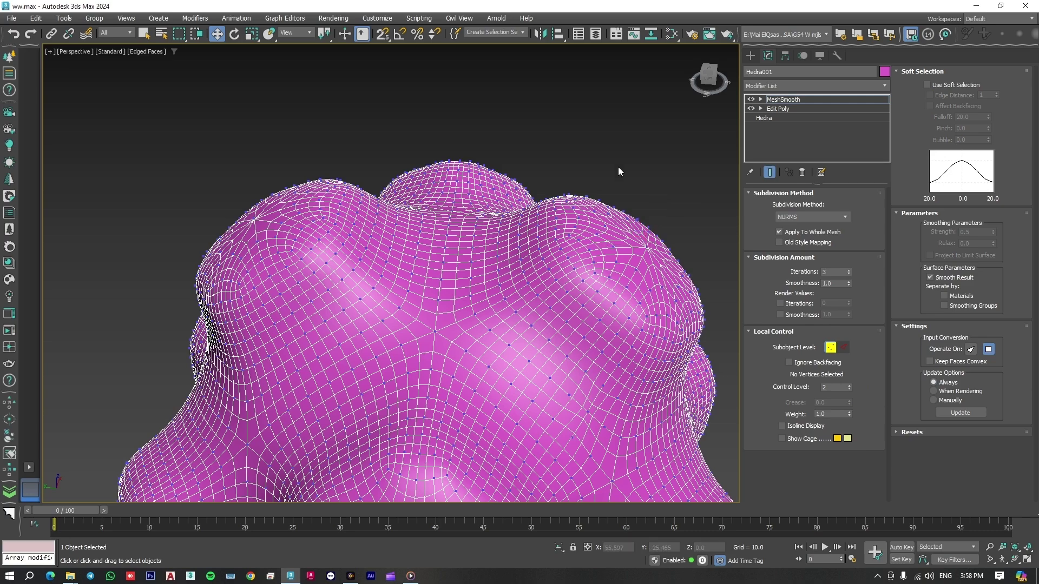
click(782, 438)
mouse_move(480, 266)
alt+middle_down()
mouse_move(513, 287)
mouse_move(497, 288)
alt+middle_up()
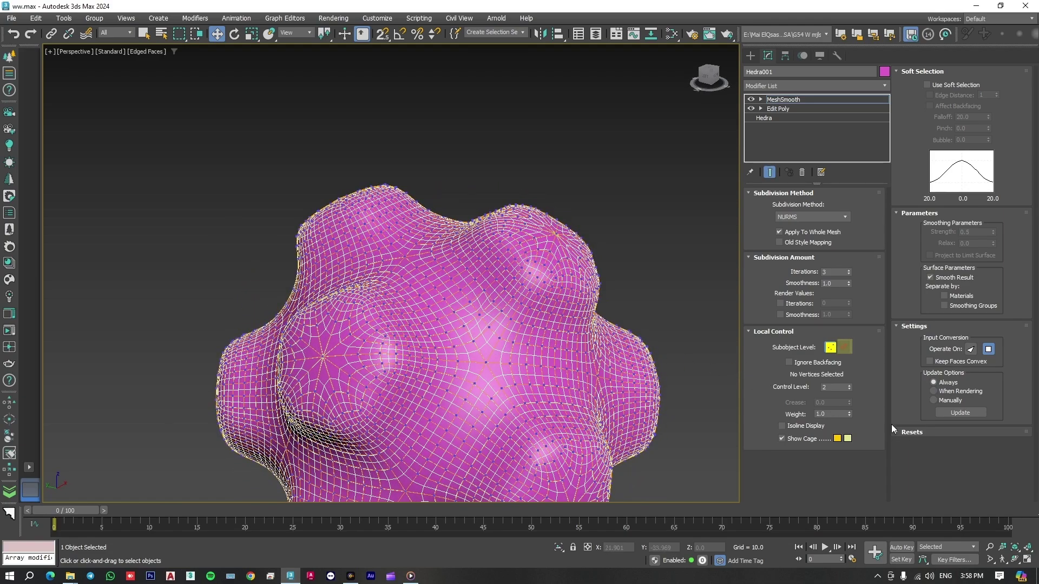
- Switch MeshSmooth local control to Edge level and select edges around the top peak
click(845, 348)
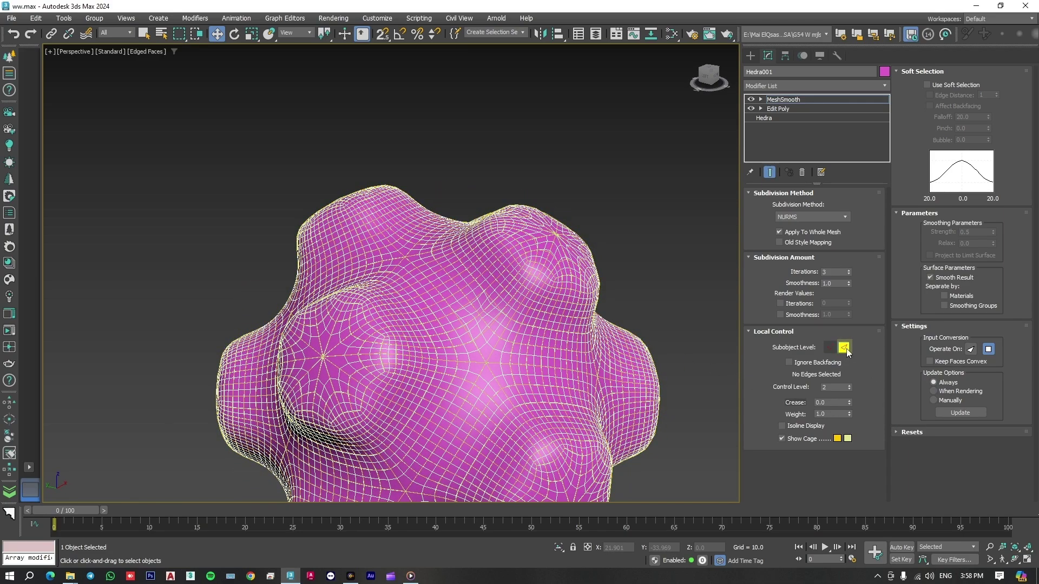
scroll(400, 177, up, 5)
middle_drag(493, 194, 546, 192)
scroll(546, 192, down, 5)
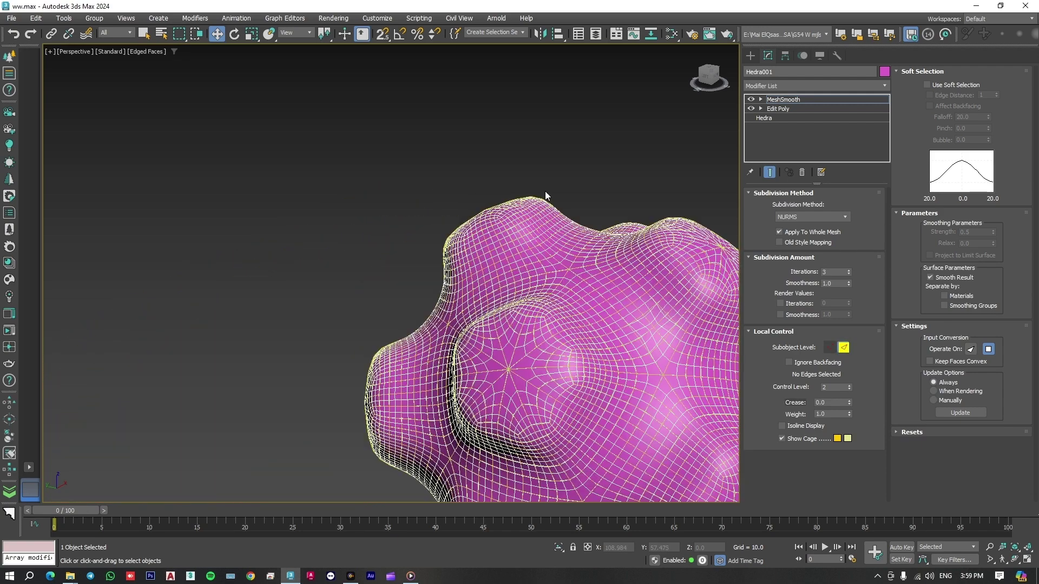
drag(485, 225, 485, 226)
scroll(518, 184, up, 3)
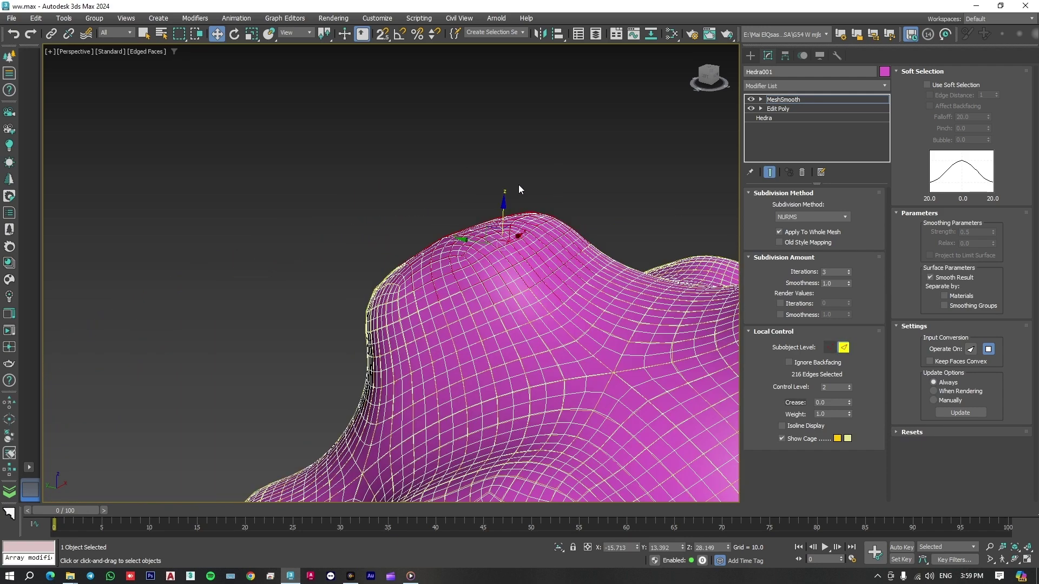
drag(511, 172, 508, 204)
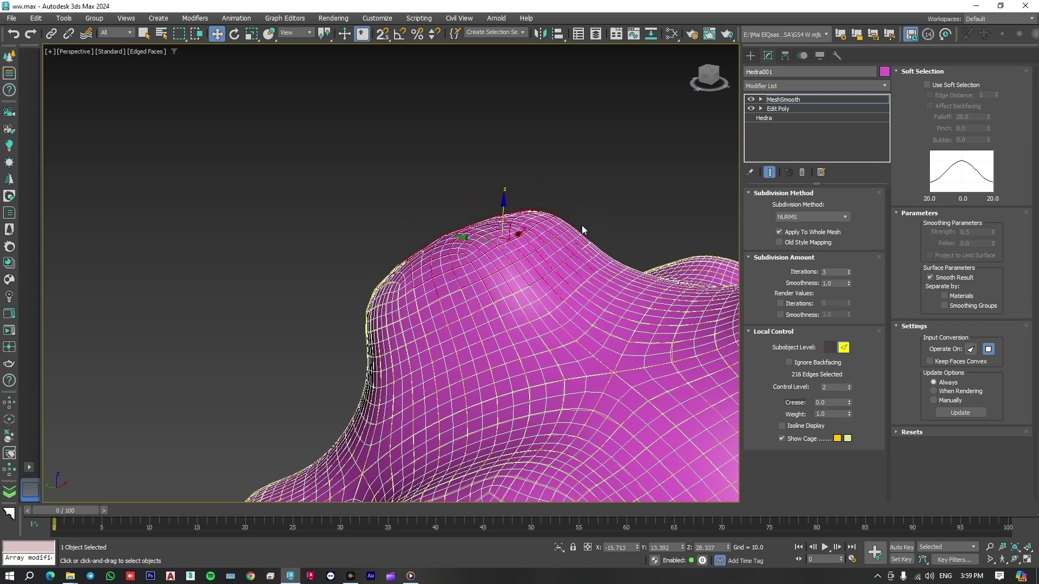
- Select more edges around the peak and set their crease to 1.0
alt+middle_drag(583, 230, 602, 203)
drag(590, 188, 478, 257)
alt+middle_drag(556, 249, 557, 265)
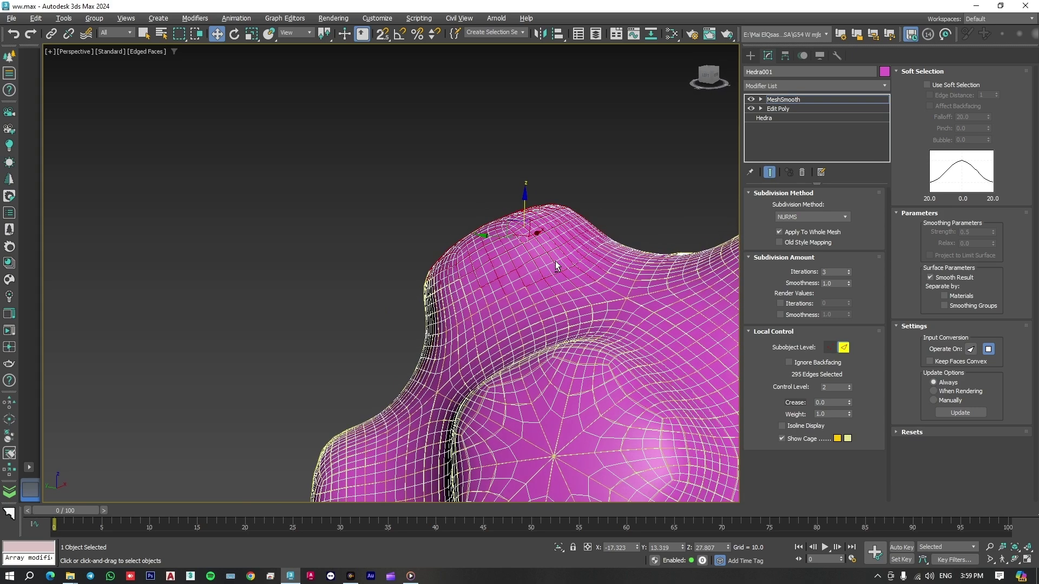
scroll(557, 266, up, 3)
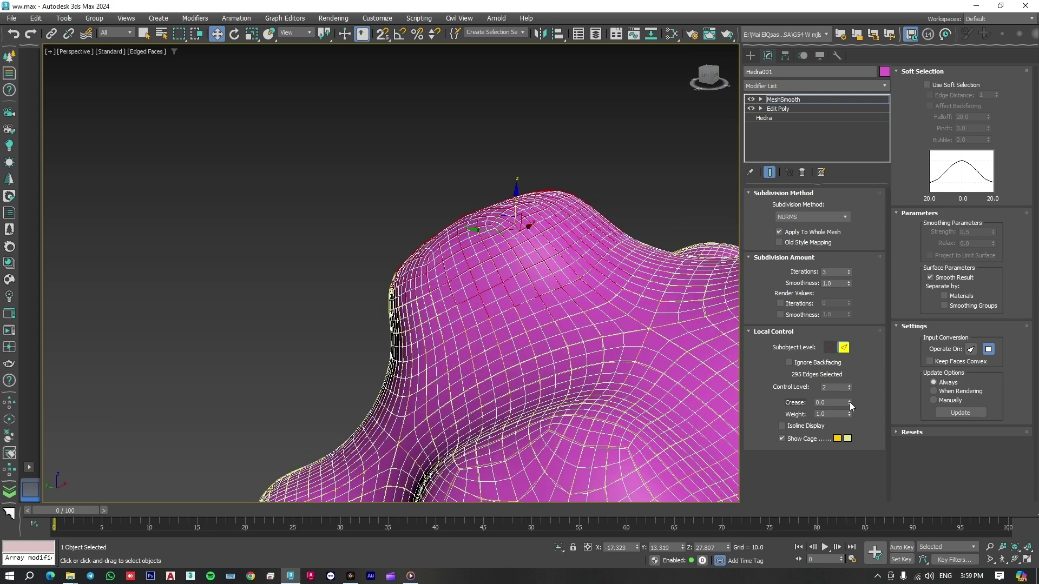
drag(849, 401, 849, 335)
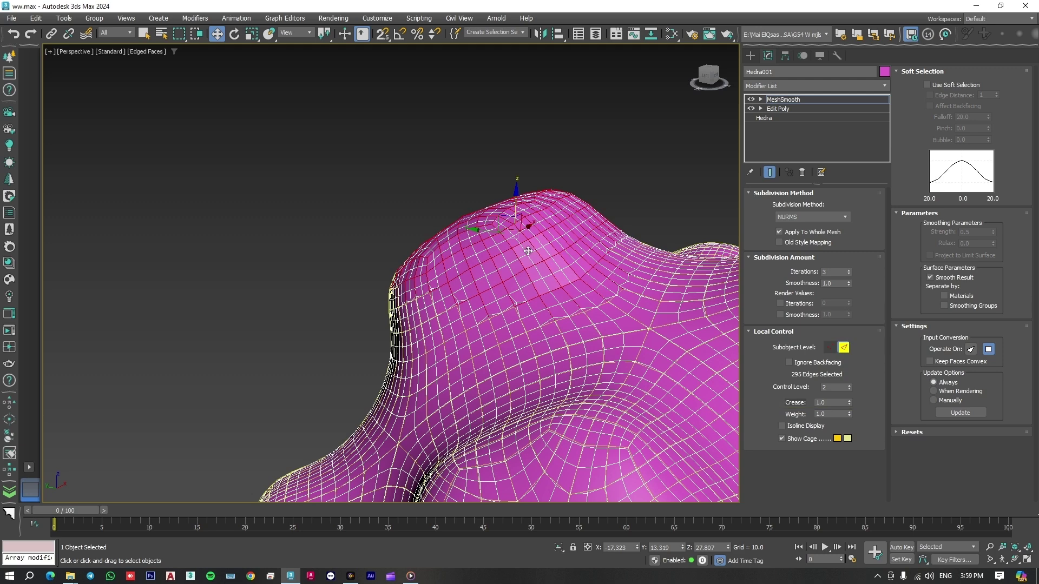
scroll(591, 216, up, 3)
- Exit sub-object editing and inspect the creased blob with smooth shading
click(751, 57)
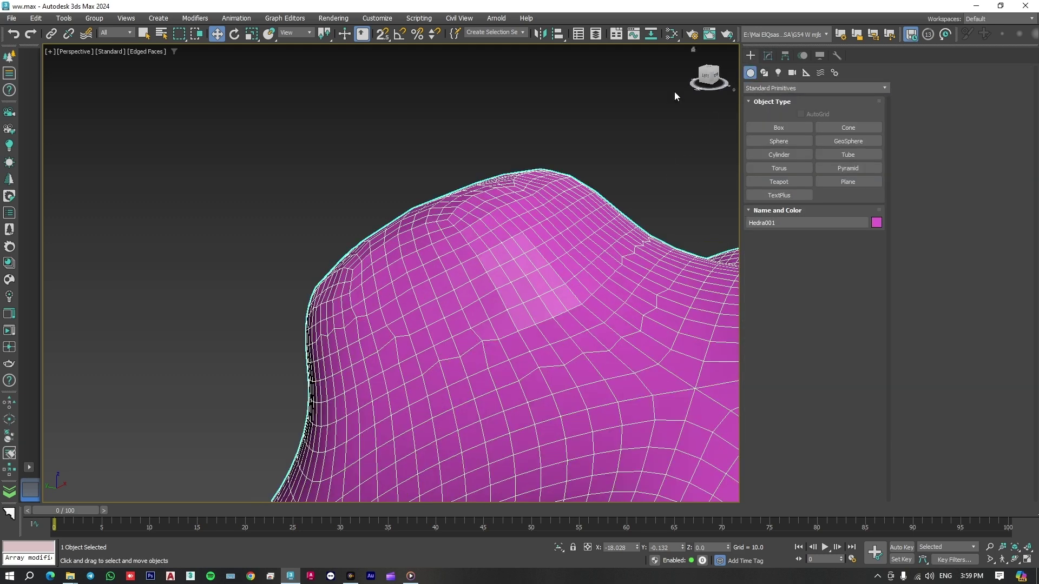
key(F4)
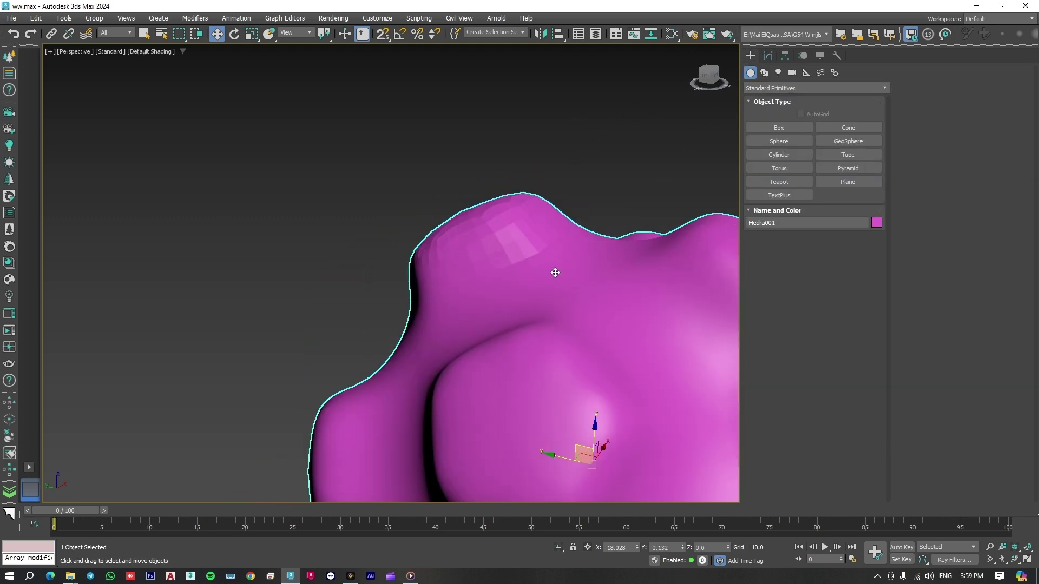
mouse_move(554, 274)
alt+middle_down()
mouse_move(556, 291)
mouse_move(573, 276)
alt+middle_up()
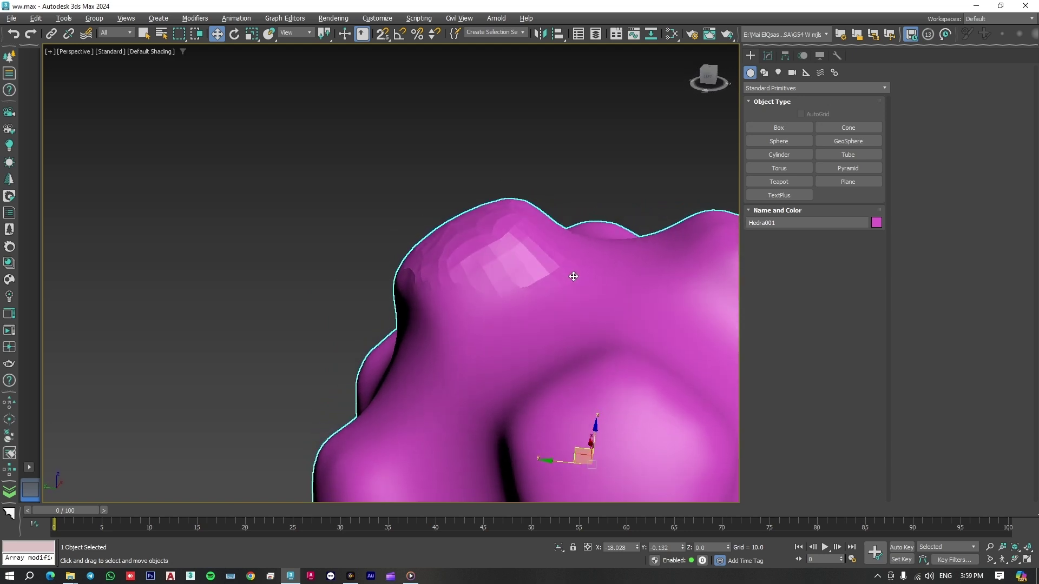
scroll(482, 262, up, 3)
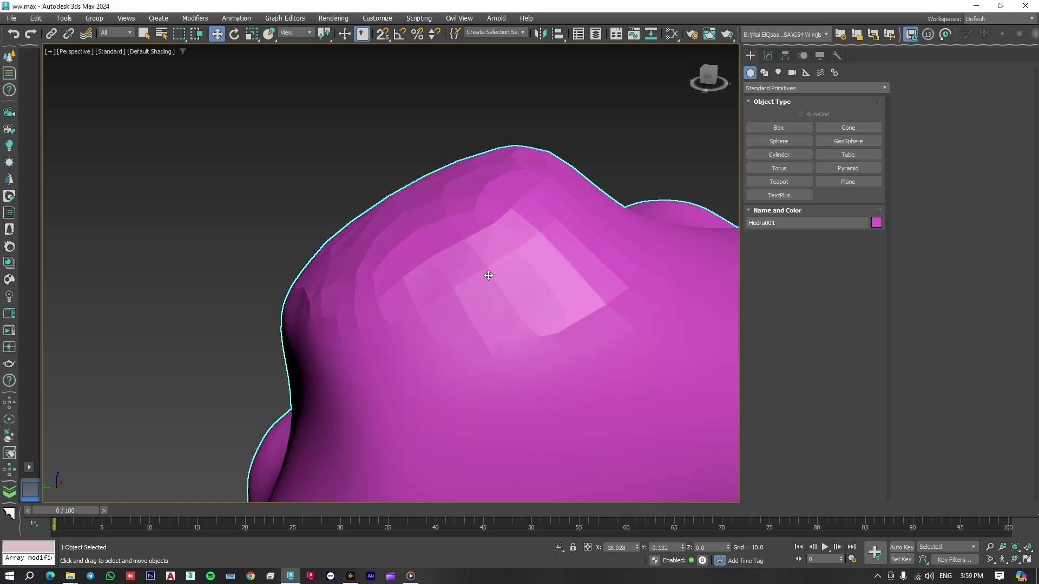
- Return to MeshSmooth edge level and reset the edge crease to 0.0
click(768, 54)
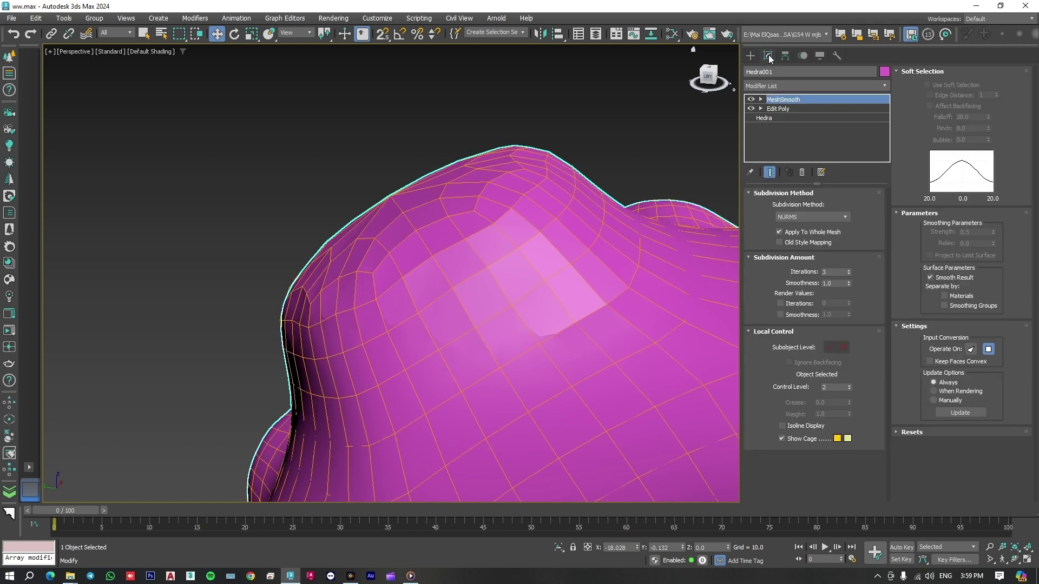
click(843, 347)
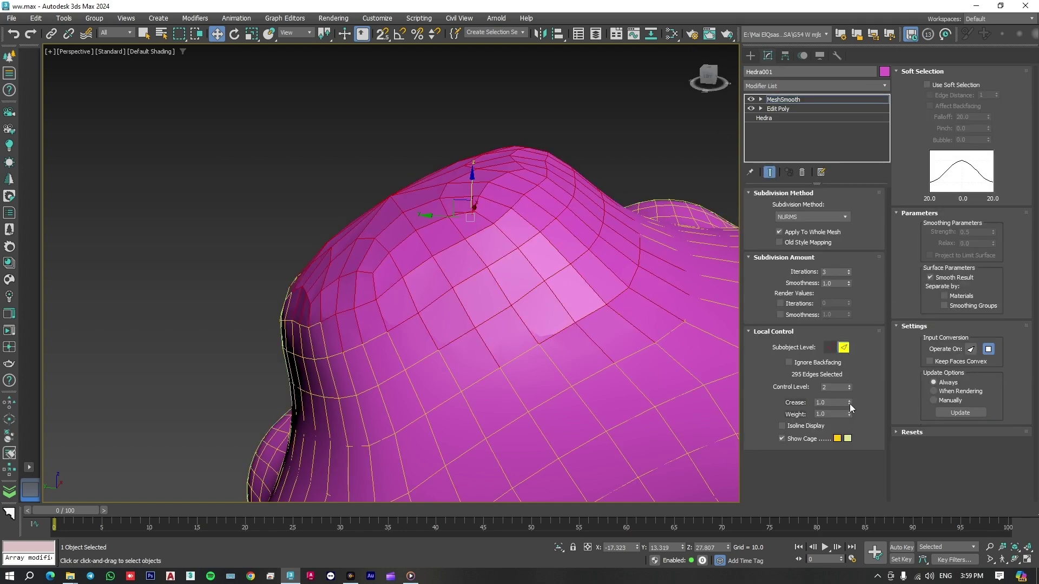
right_click(849, 404)
mouse_move(375, 233)
alt+middle_down()
mouse_move(406, 275)
mouse_move(480, 282)
alt+middle_up()
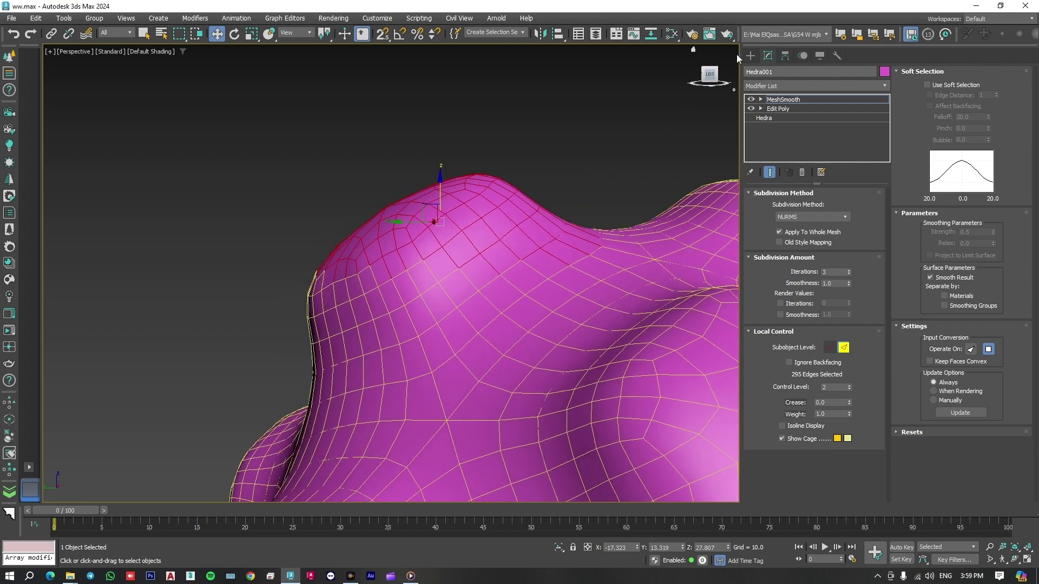
click(750, 56)
- Shift-drag the Hedra blob to the right as an independent Copy
scroll(398, 185, down, 3)
scroll(398, 185, down, 4)
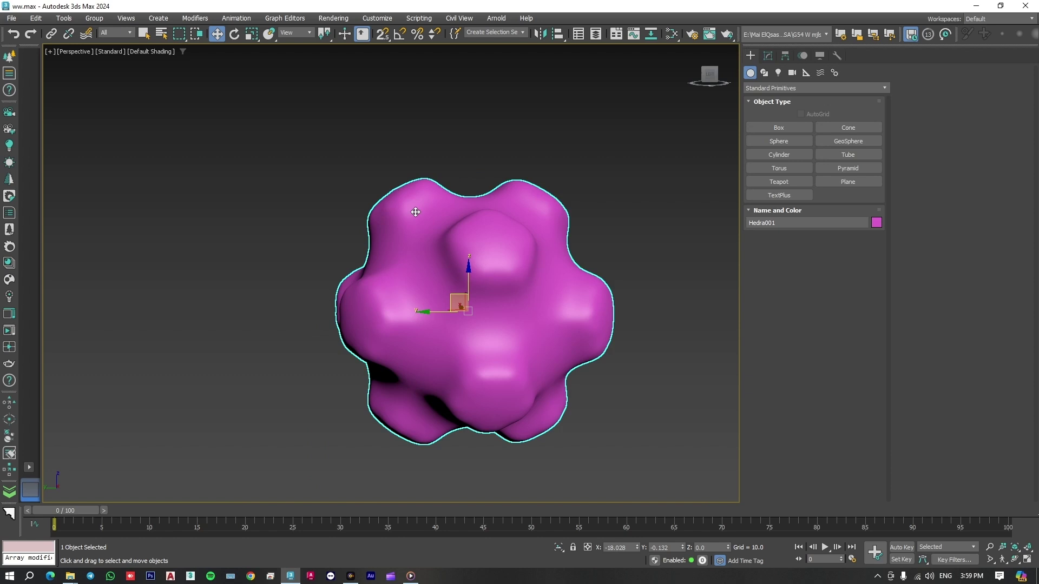
scroll(492, 320, up, 3)
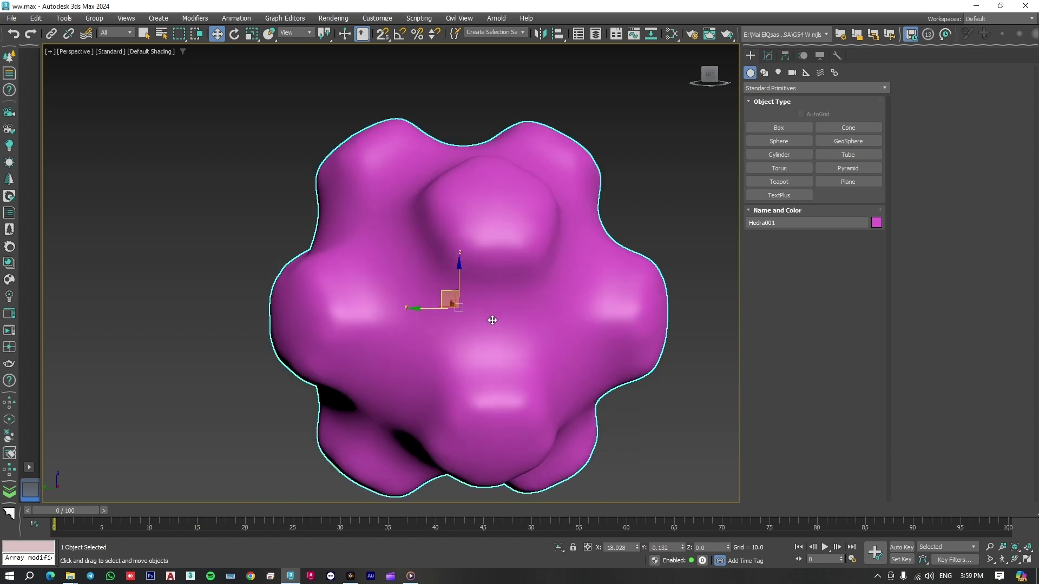
scroll(412, 287, down, 3)
scroll(388, 276, down, 2)
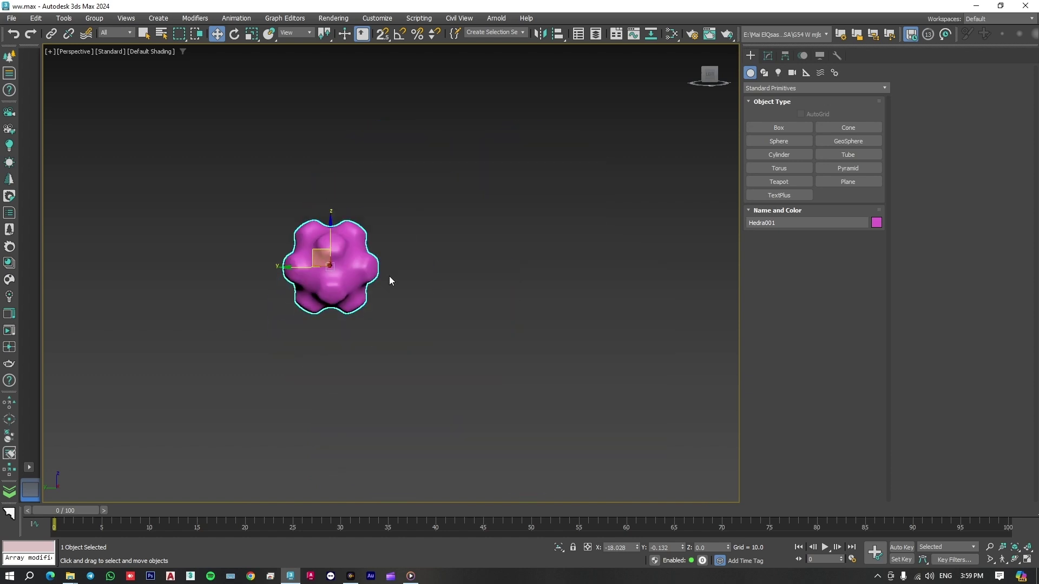
scroll(402, 311, up, 3)
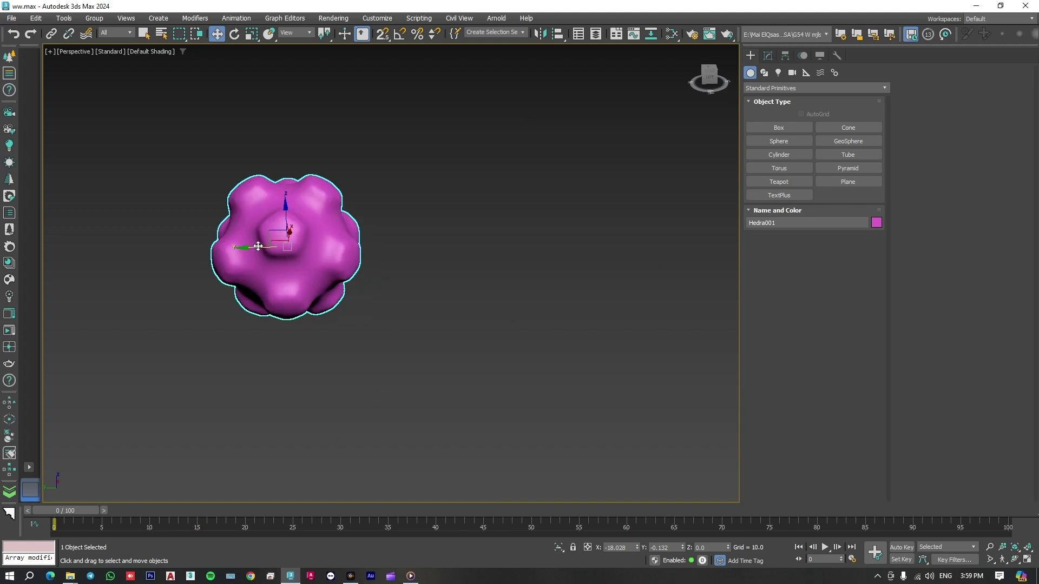
shift+drag(254, 243, 462, 243)
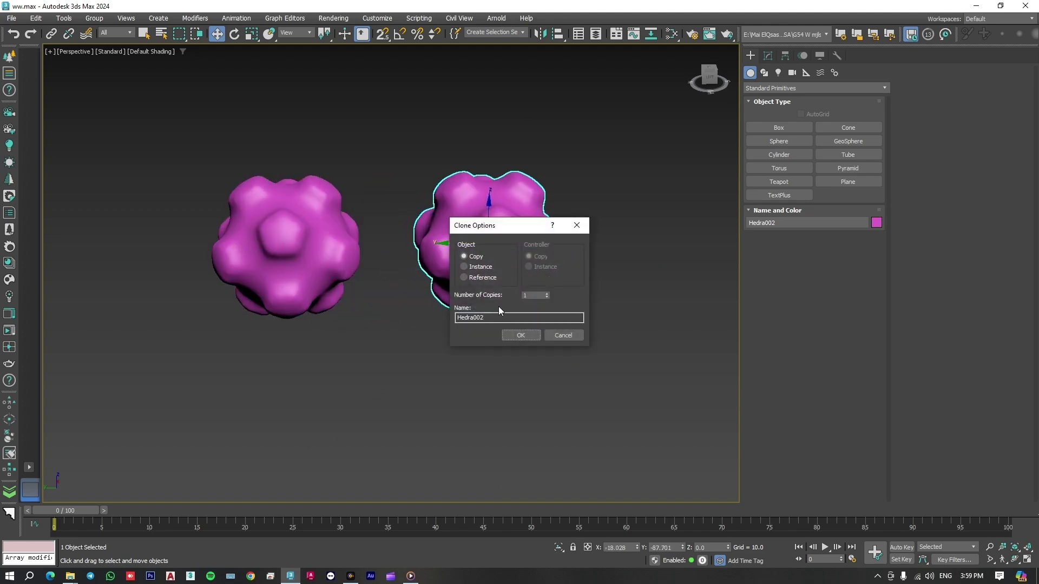
click(512, 332)
- Remove the MeshSmooth modifier from the copied Hedra002
scroll(519, 249, up, 3)
click(768, 55)
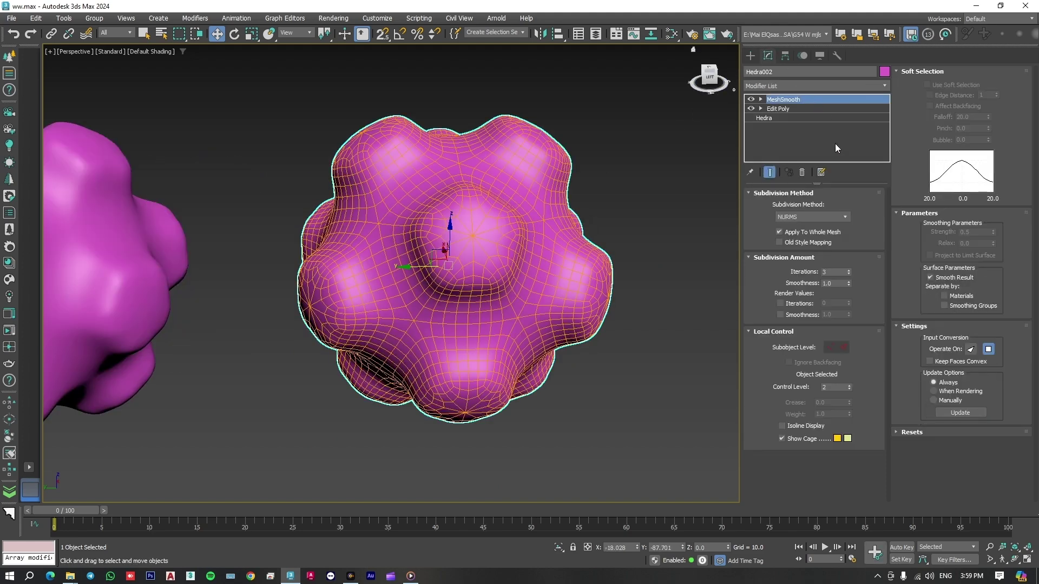
click(802, 172)
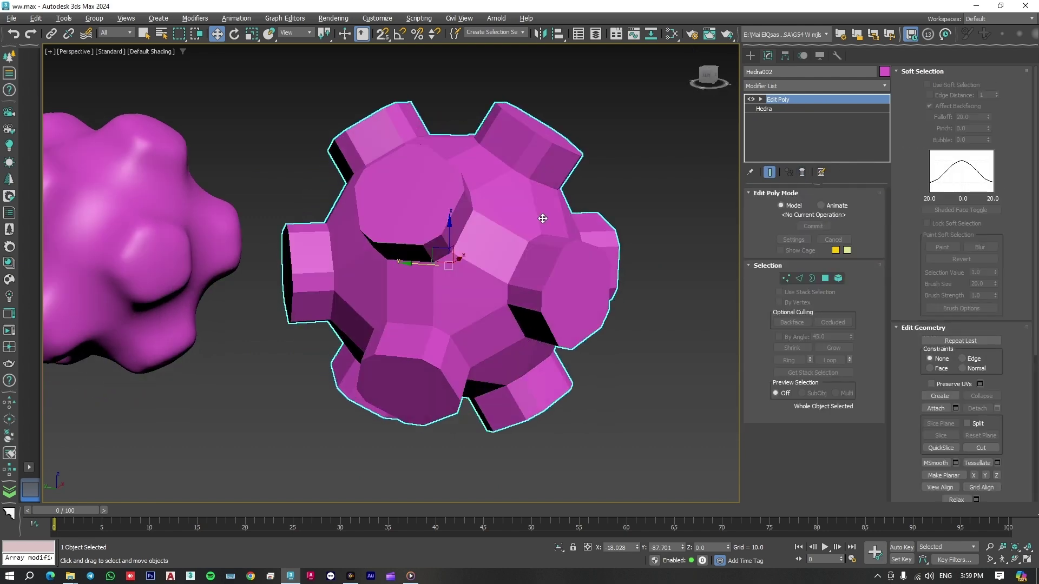
- Add TurboSmooth to Hedra002 with 4 iterations, then deselect it
click(884, 86)
scroll(858, 102, down, 10)
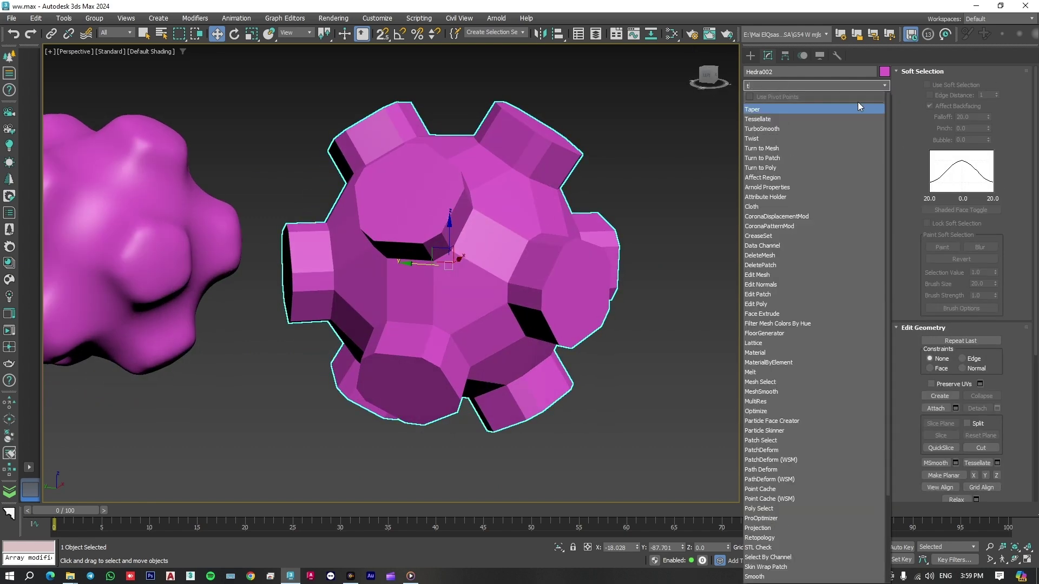
click(768, 128)
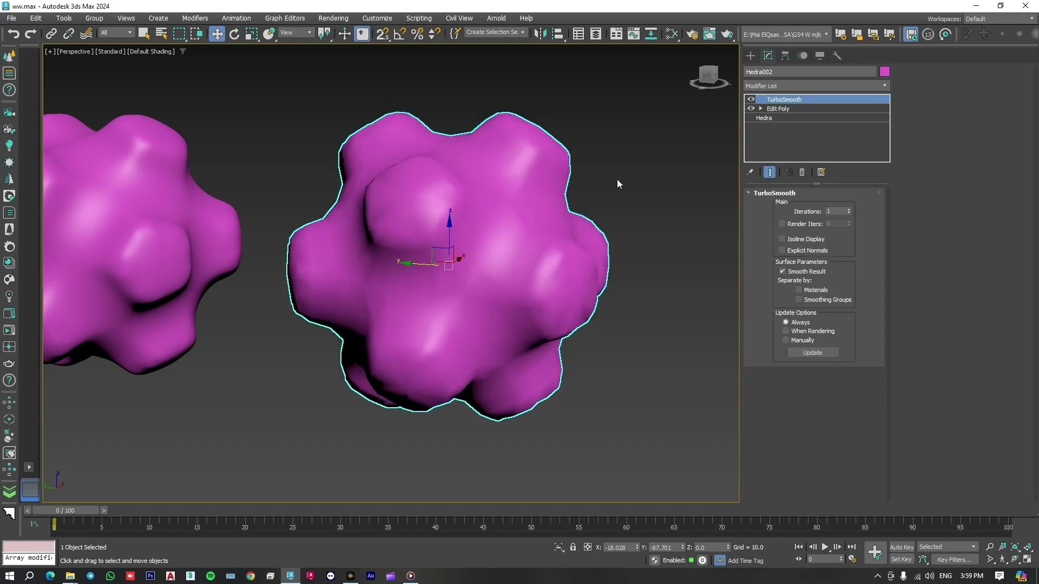
middle_drag(617, 180, 680, 211)
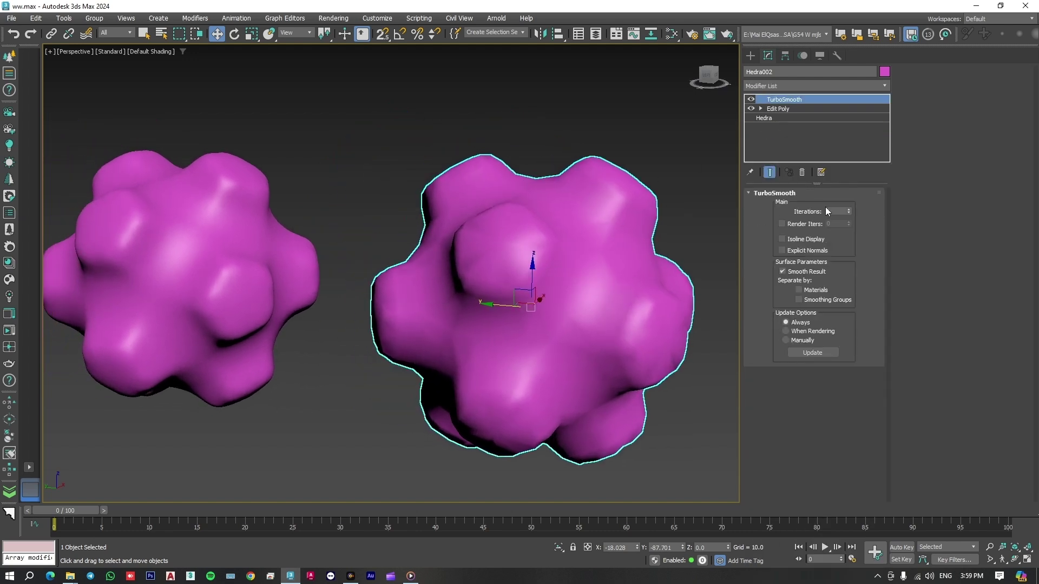
click(849, 210)
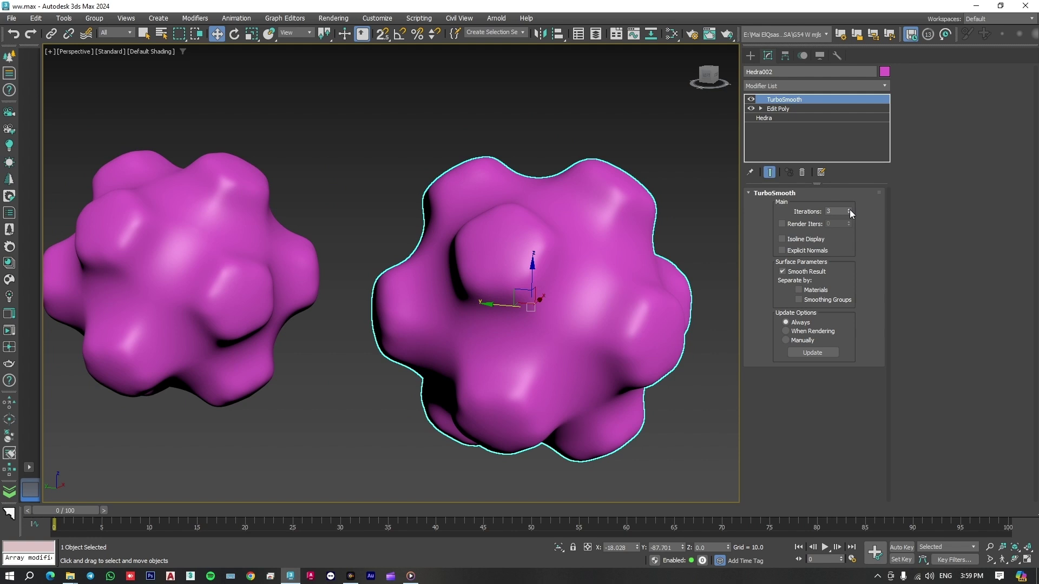
click(849, 209)
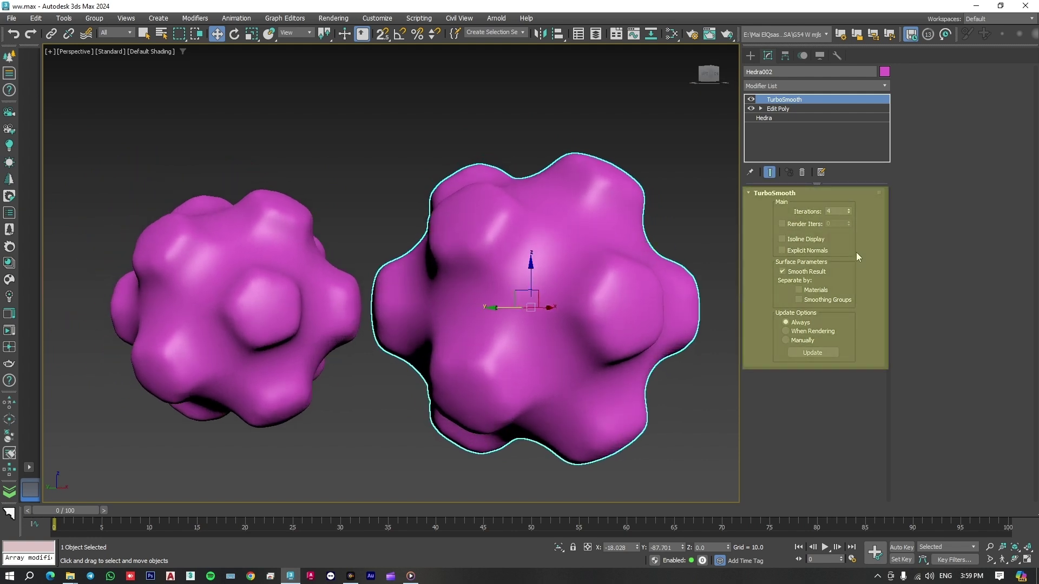
click(387, 393)
scroll(388, 391, up, 2)
scroll(420, 393, up, 2)
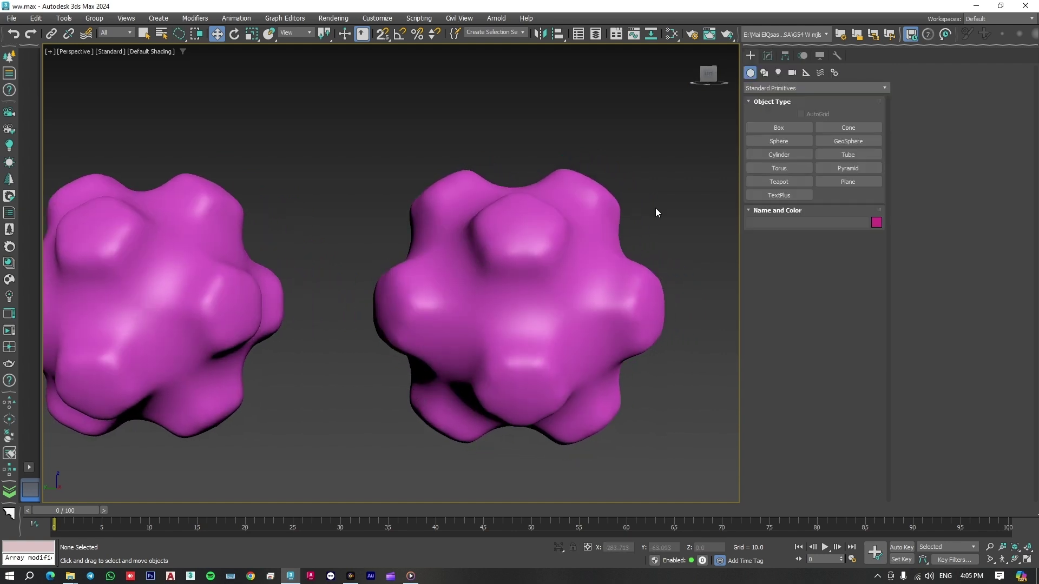
- At Hedra002's Edit Poly polygon level, assign the upper-right lobe's 11 polygons to smoothing group 25
click(593, 261)
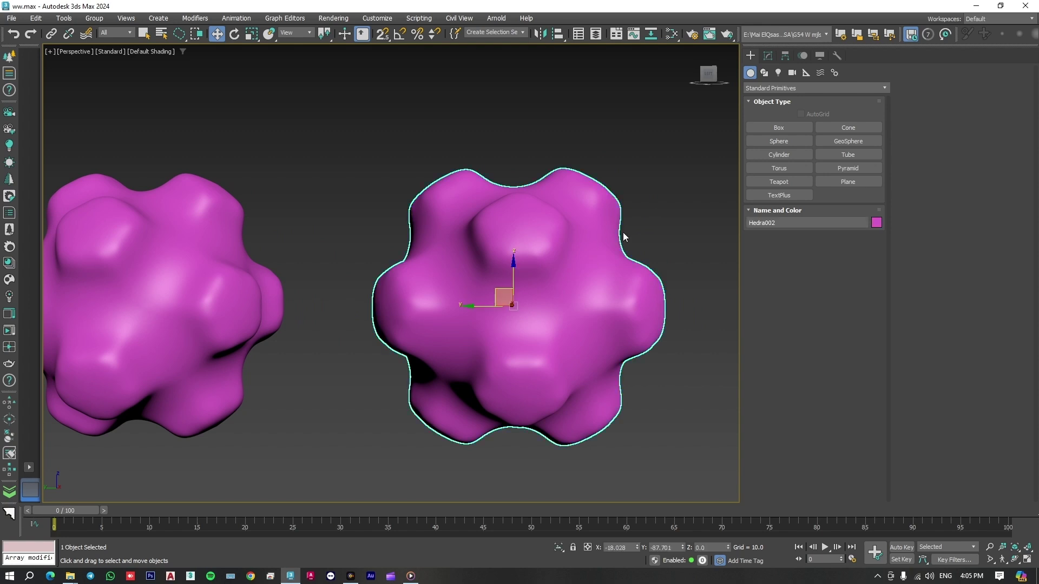
click(767, 56)
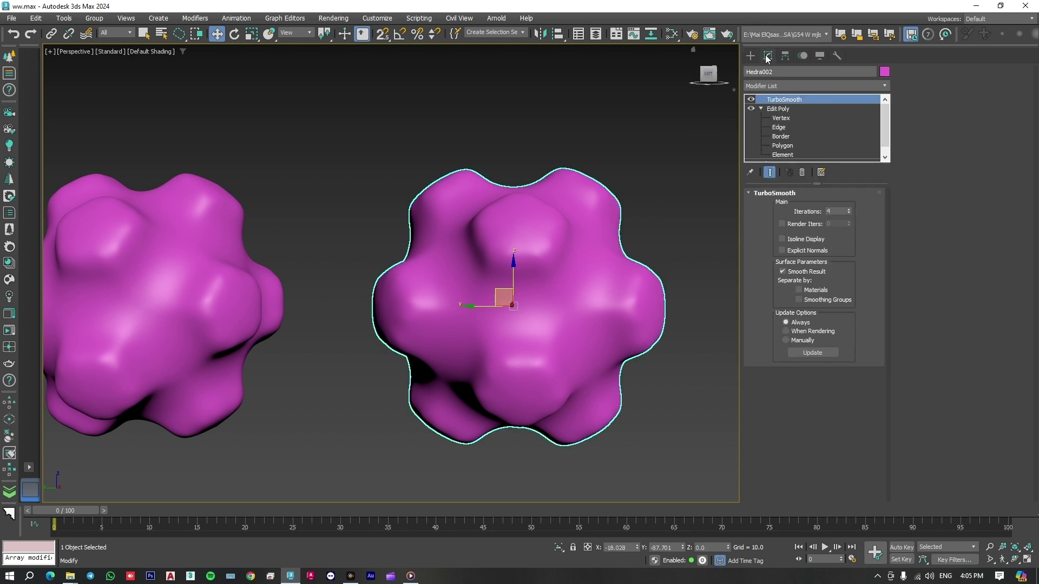
click(783, 110)
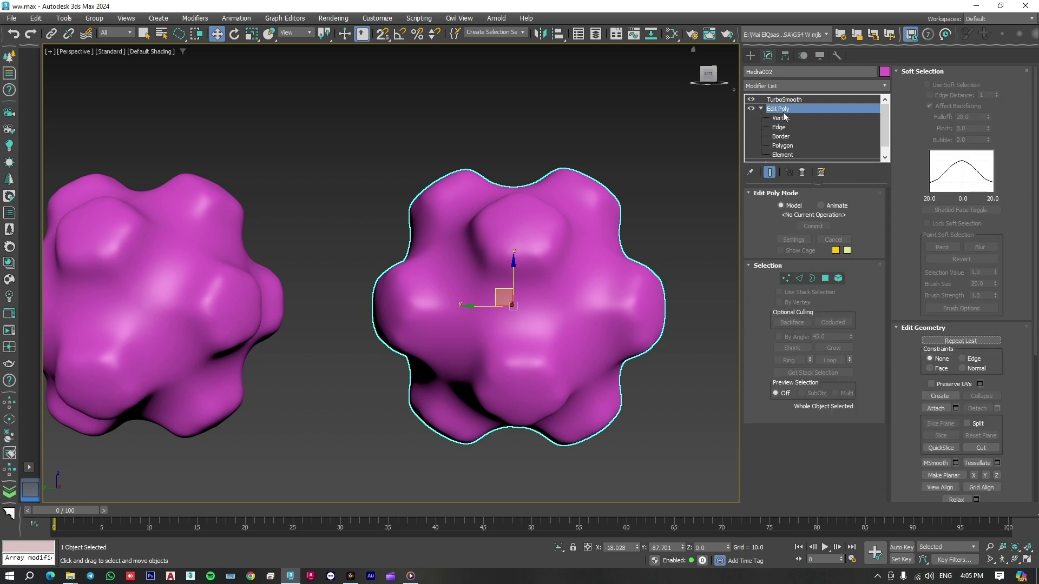
click(823, 279)
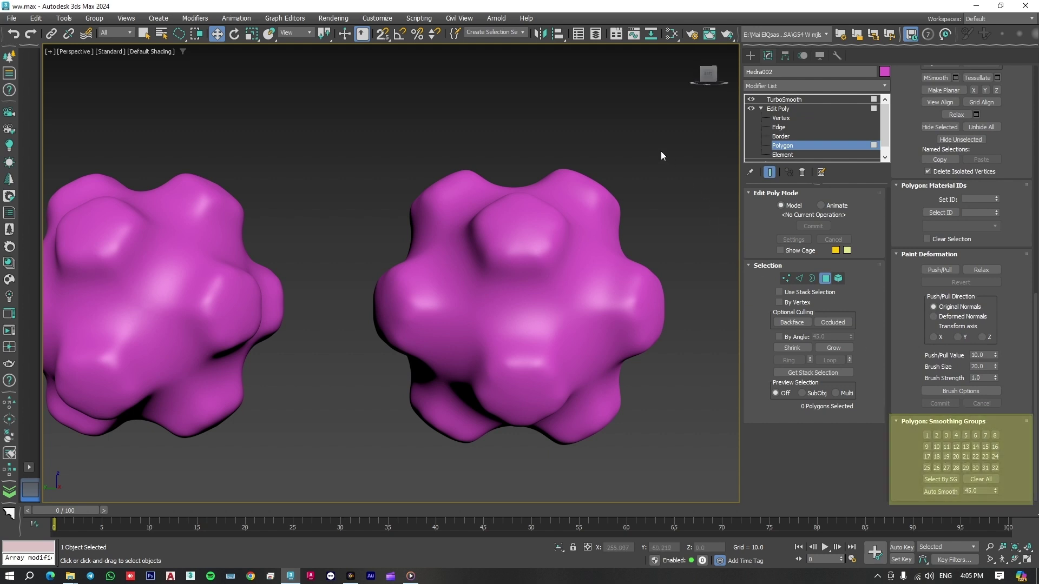
mouse_move(556, 184)
mouse_down()
mouse_move(607, 213)
mouse_move(648, 213)
mouse_up()
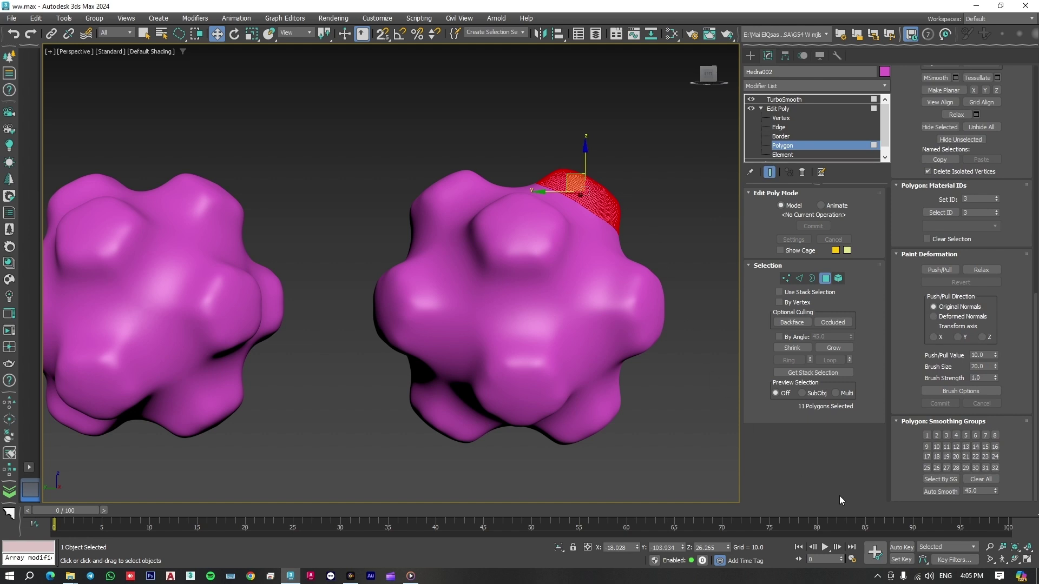
click(927, 470)
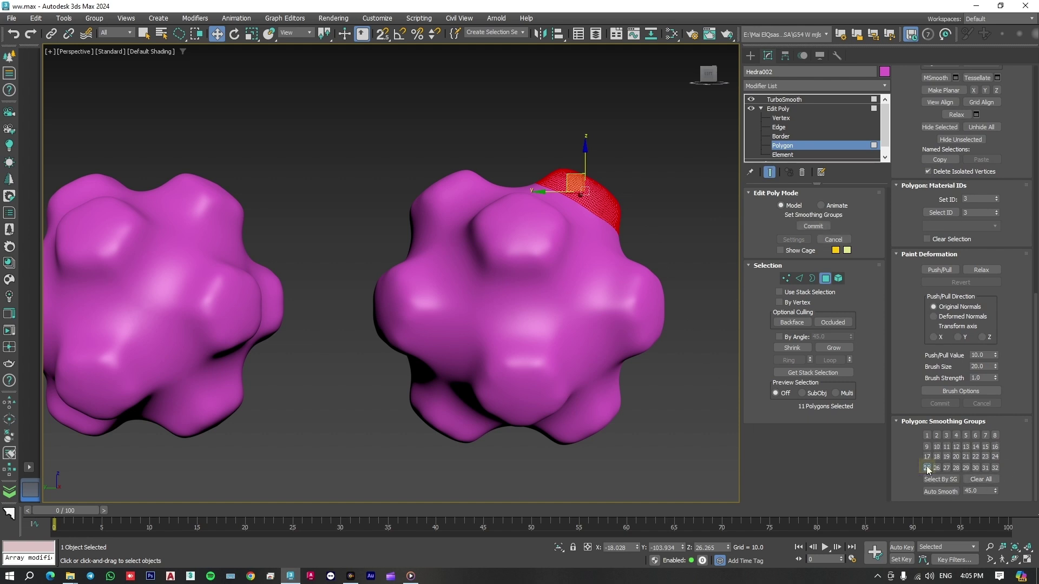
click(827, 278)
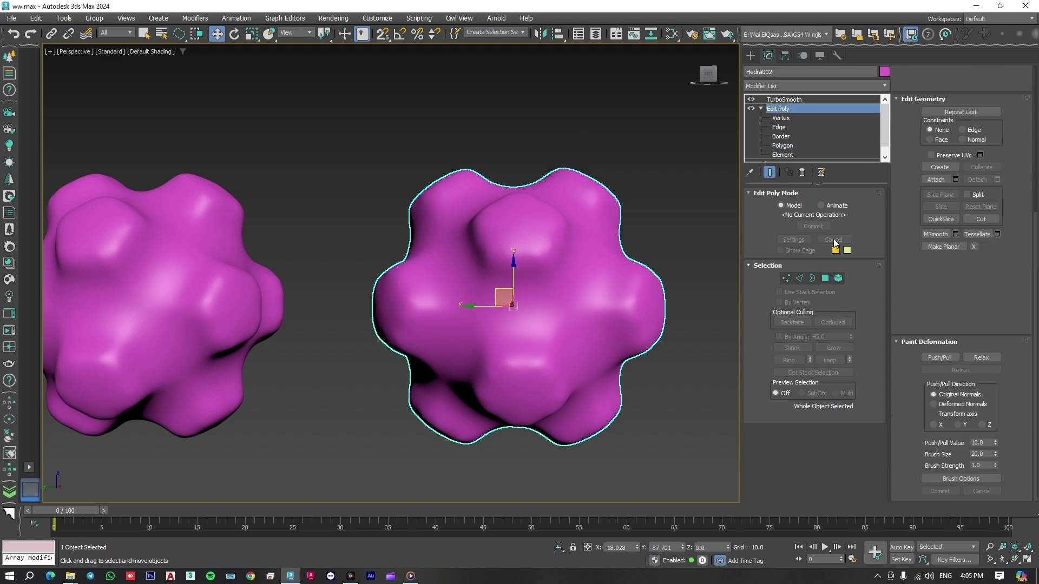
- Enable Separate by Smoothing Groups in TurboSmooth and zoom in on the lobe's seam
click(791, 99)
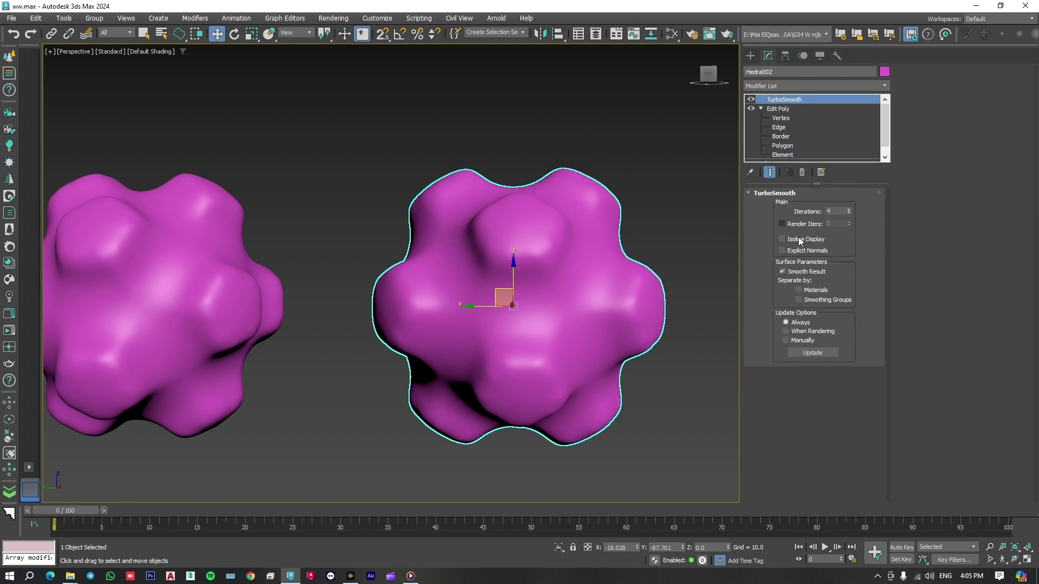
click(799, 299)
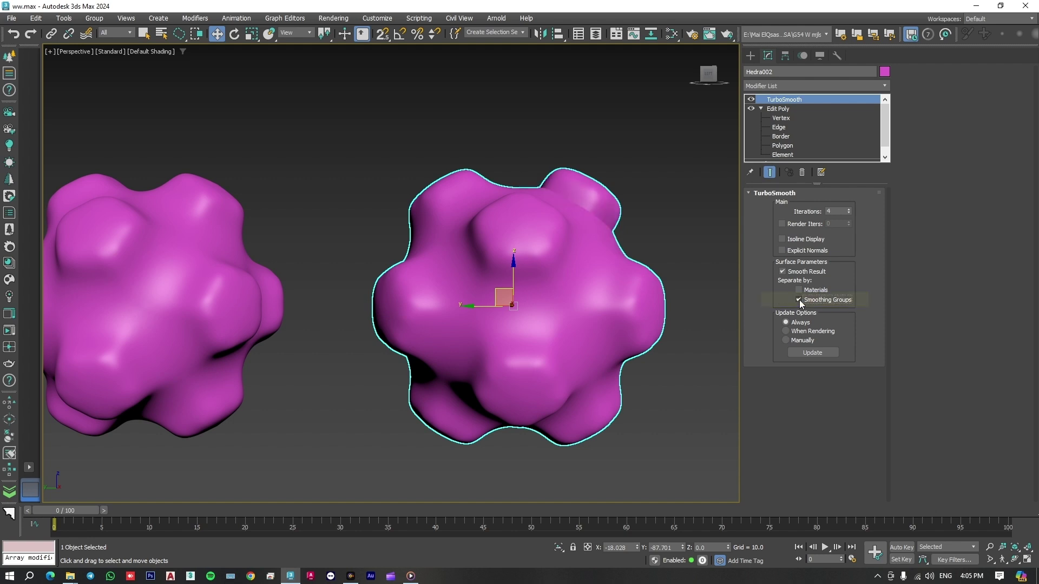
scroll(636, 193, up, 5)
scroll(614, 185, up, 2)
scroll(598, 199, up, 2)
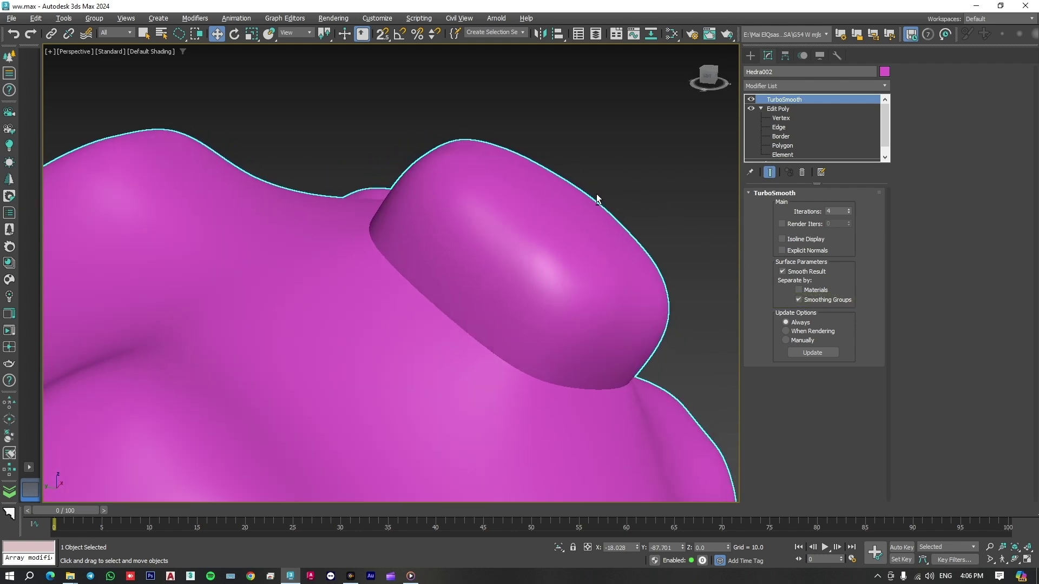
scroll(606, 196, down, 2)
scroll(616, 193, down, 1)
scroll(617, 194, down, 1)
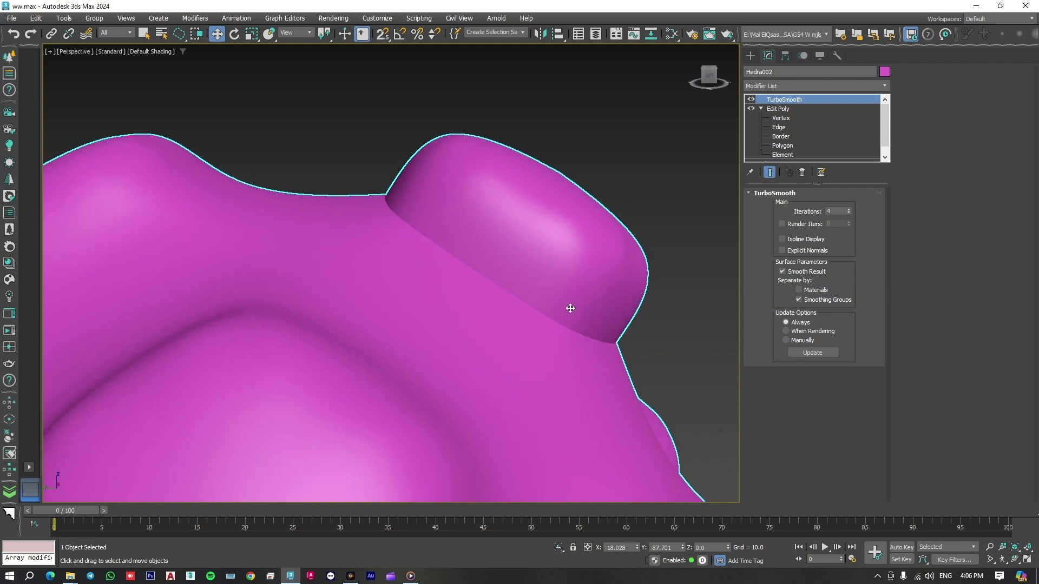
- Reselect the lobe's 11 polygons in Edit Poly to check their smoothing group
click(777, 109)
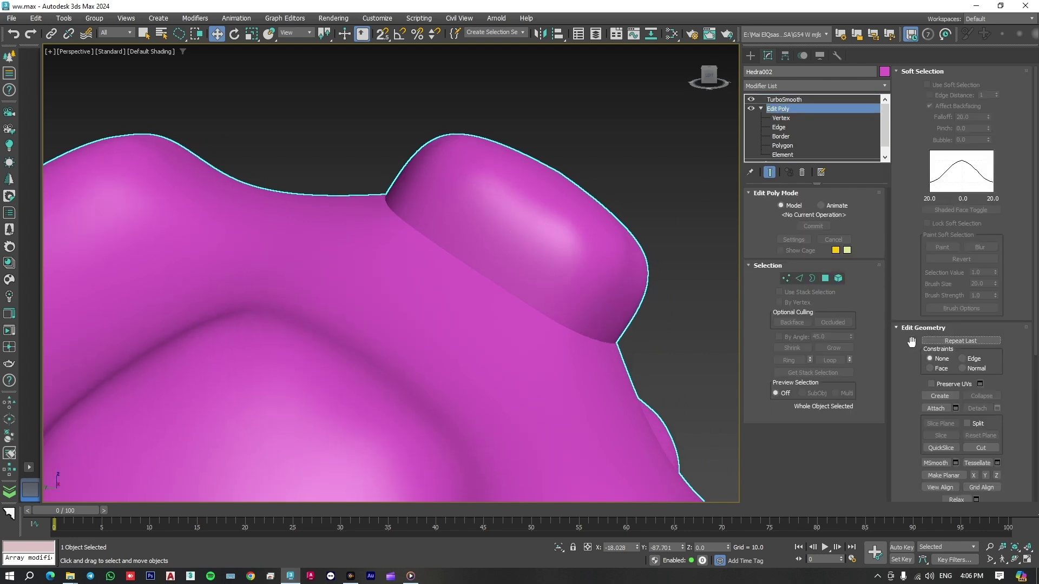
click(825, 279)
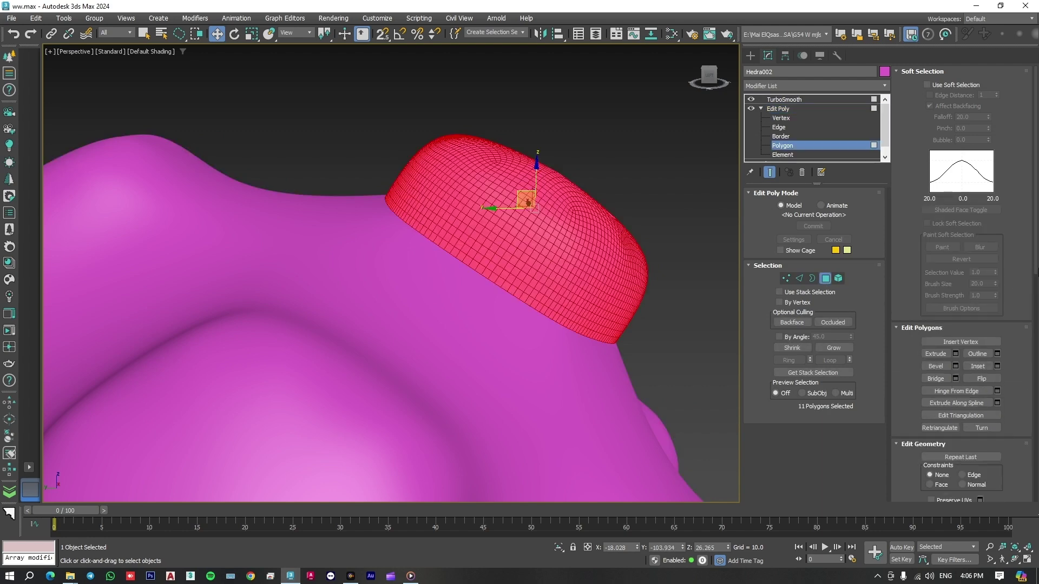
click(1038, 294)
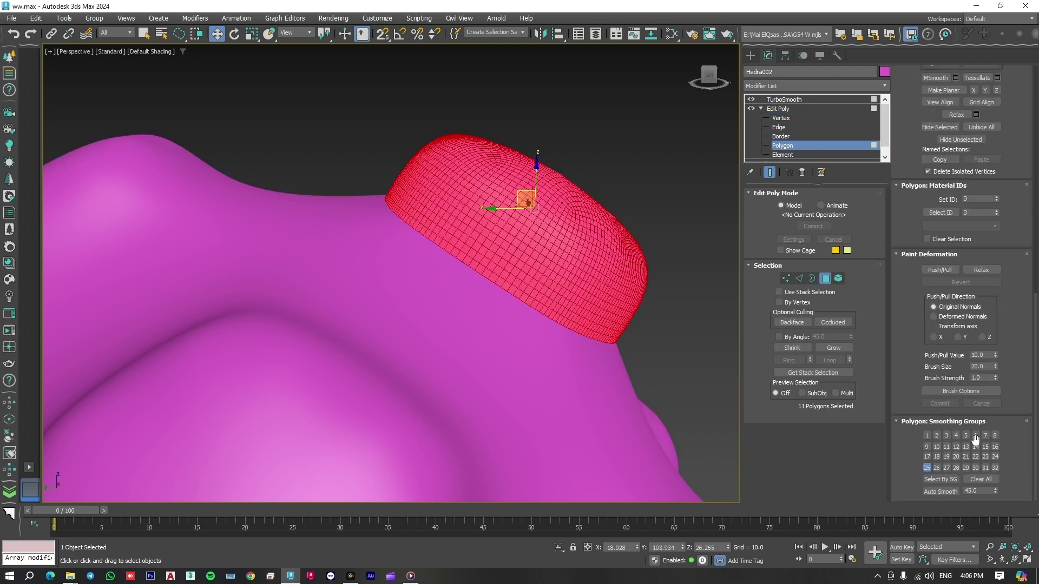